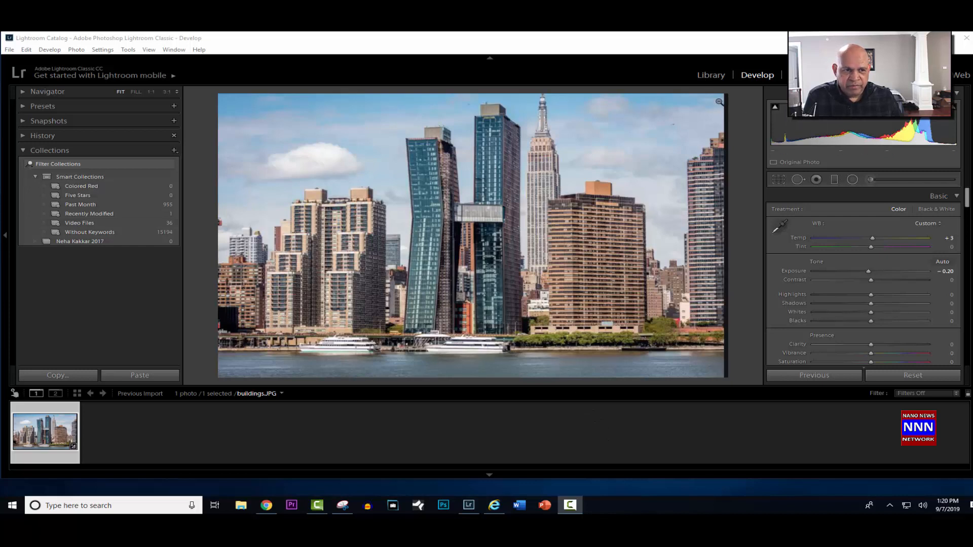
click(711, 75)
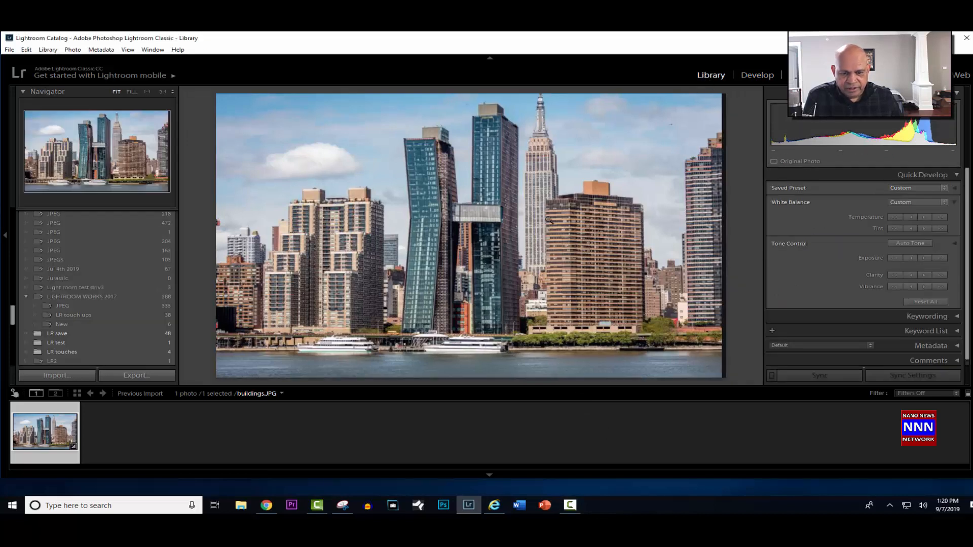
click(266, 506)
click(241, 506)
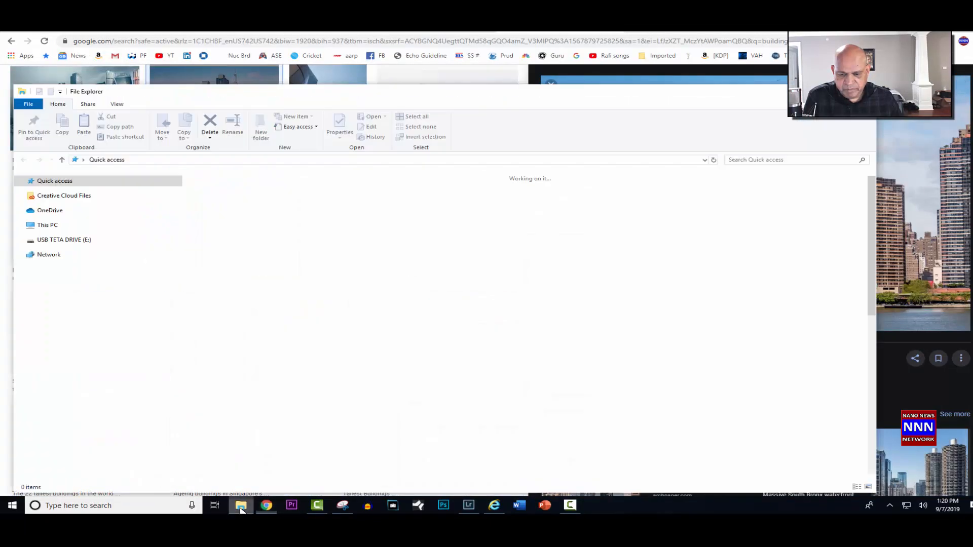
click(469, 506)
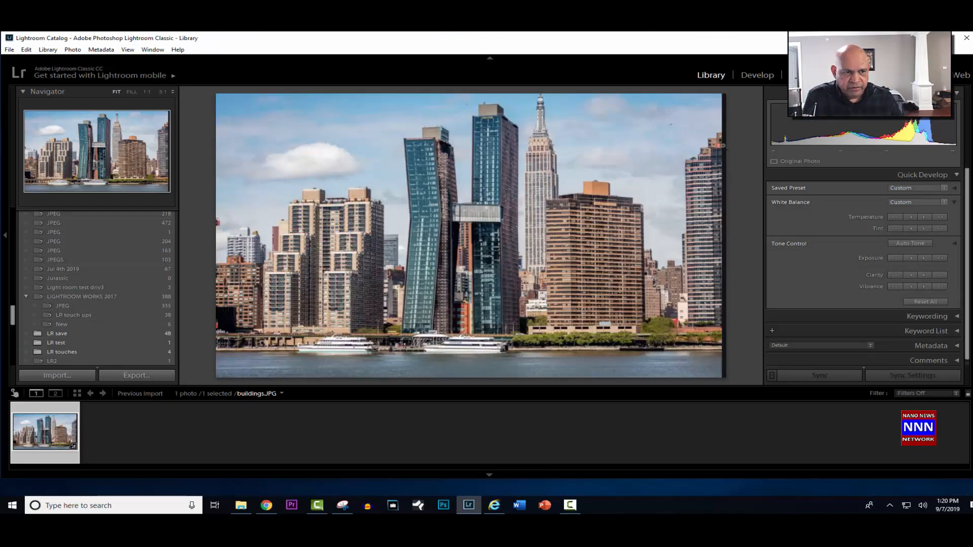
click(755, 75)
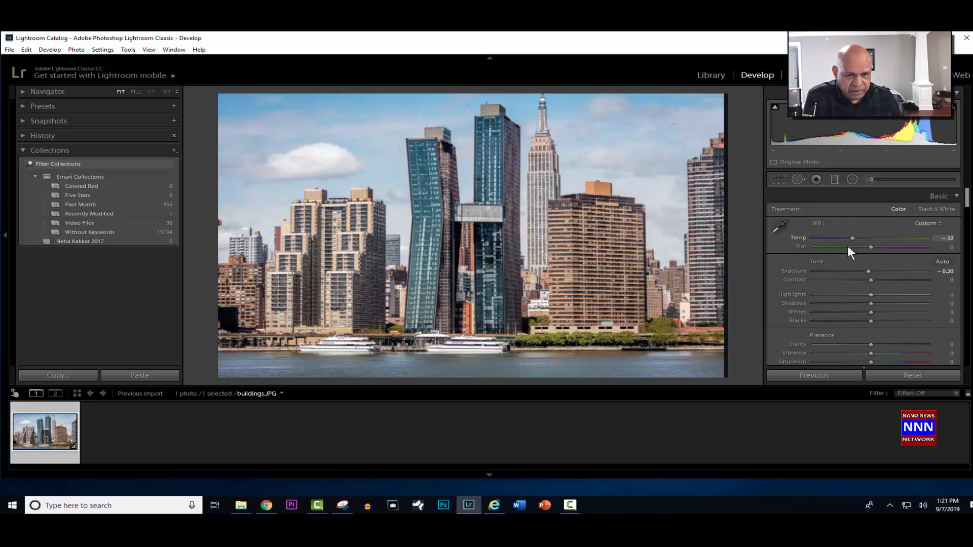
- Set the buildings photo's Temp to 0 and Tint to +29, with Exposure at -0.39 and Contrast at +50
drag(847, 246, 887, 258)
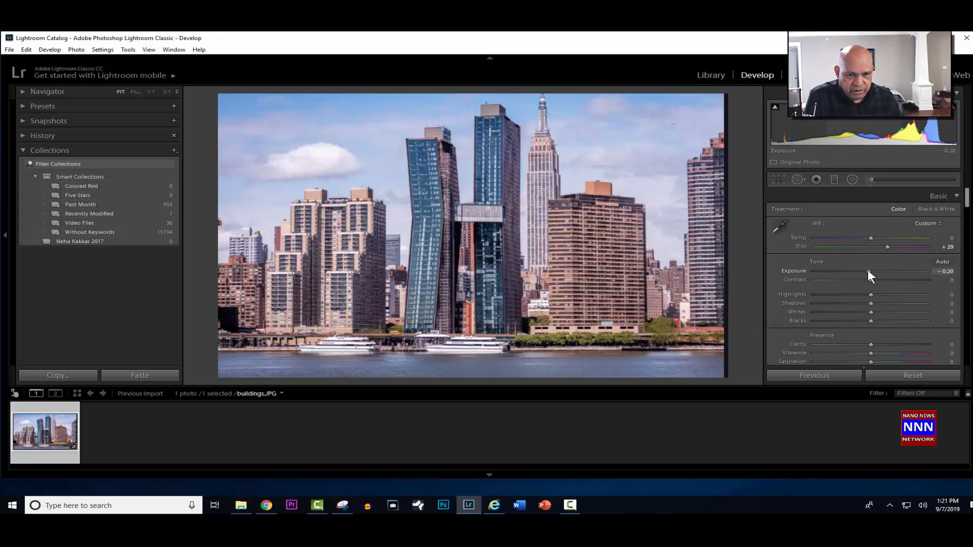
mouse_move(867, 270)
mouse_down()
mouse_move(878, 273)
mouse_move(855, 283)
mouse_up()
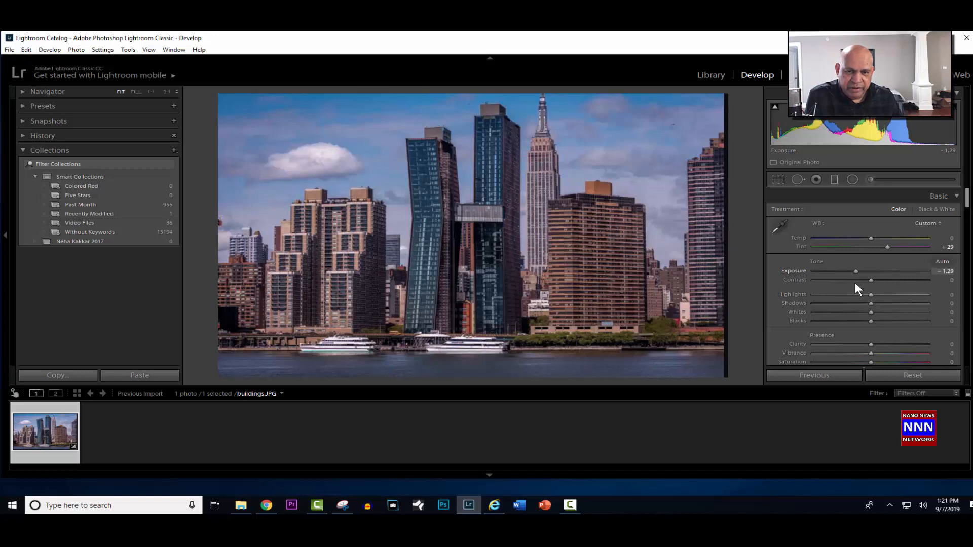
drag(856, 284, 866, 281)
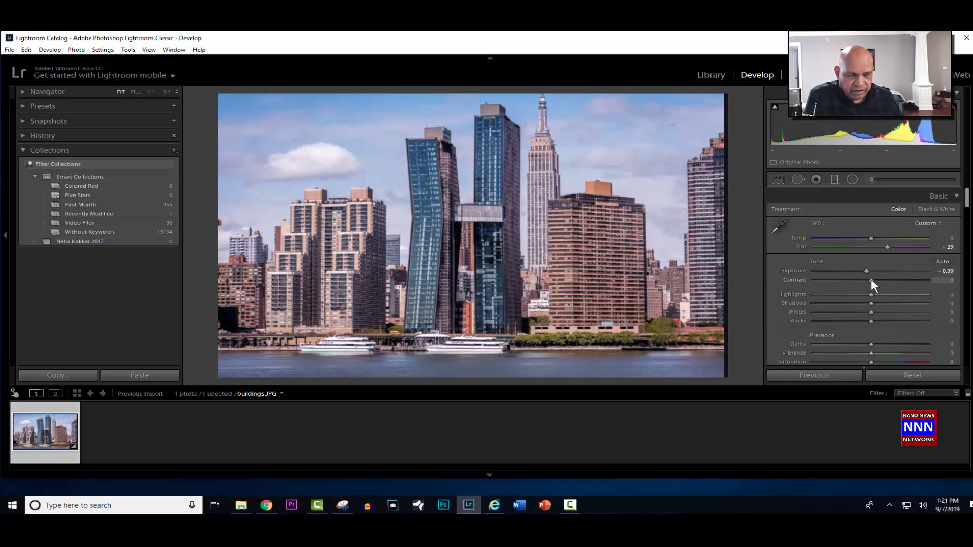
drag(871, 278, 906, 278)
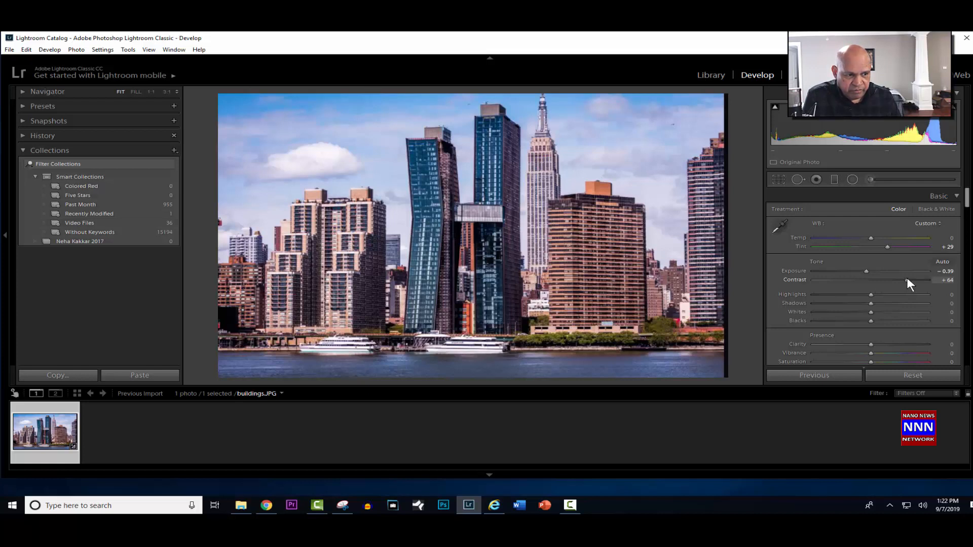
drag(907, 279, 900, 289)
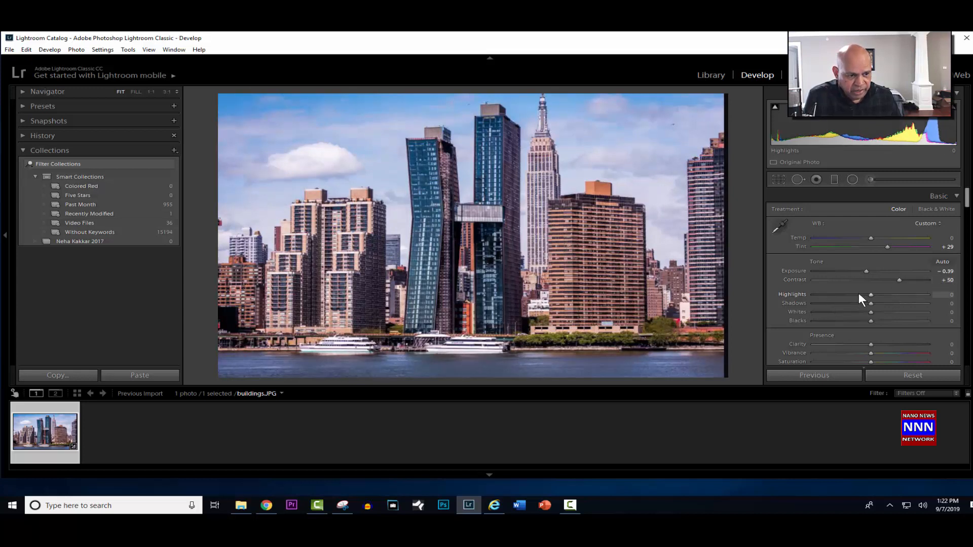
- Adjust the photo's tonal ranges to Highlights +20, Shadows -21, Whites -72 and Blacks -40
mouse_move(871, 294)
mouse_down()
mouse_move(819, 318)
mouse_move(897, 293)
mouse_move(882, 293)
mouse_up()
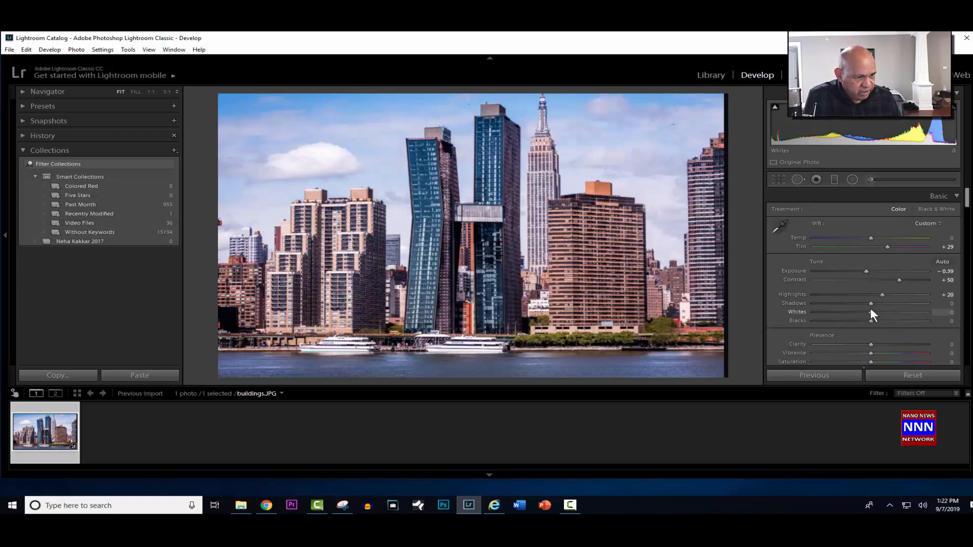
mouse_move(871, 303)
mouse_down()
mouse_move(837, 318)
mouse_move(898, 299)
mouse_move(858, 311)
mouse_move(886, 299)
mouse_up()
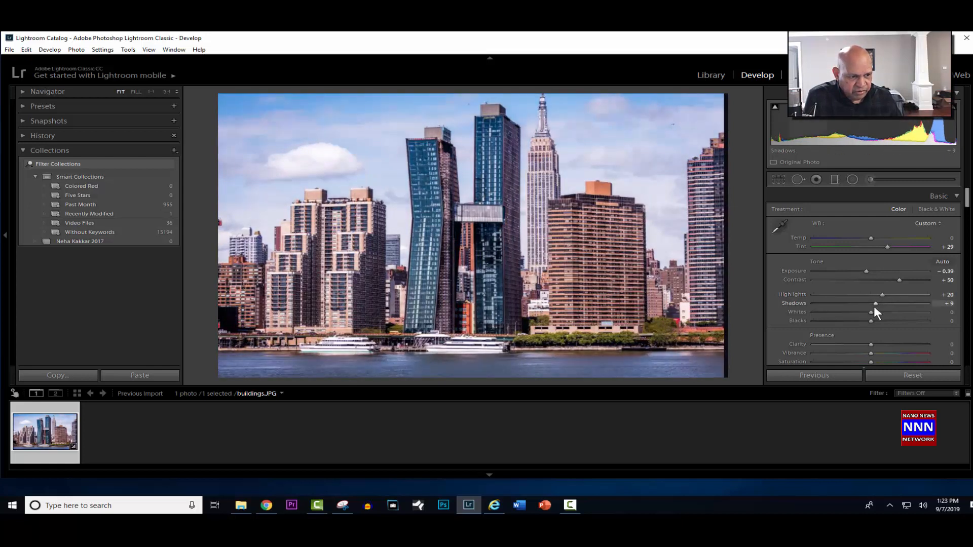
mouse_move(875, 303)
mouse_down()
mouse_move(853, 309)
mouse_move(888, 312)
mouse_move(823, 324)
mouse_move(896, 308)
mouse_move(873, 318)
mouse_up()
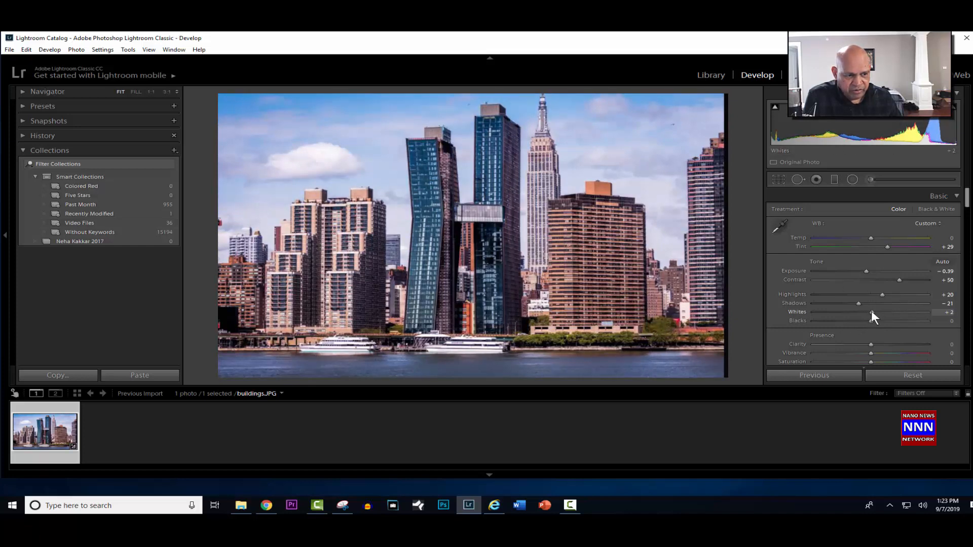
mouse_move(872, 311)
mouse_down()
mouse_move(832, 318)
mouse_move(885, 307)
mouse_move(871, 313)
mouse_up()
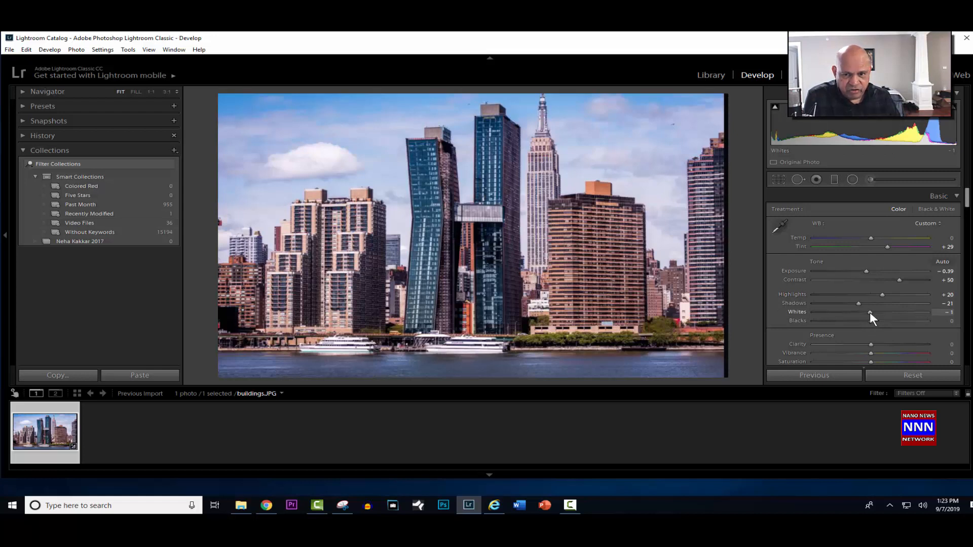
drag(870, 312, 829, 325)
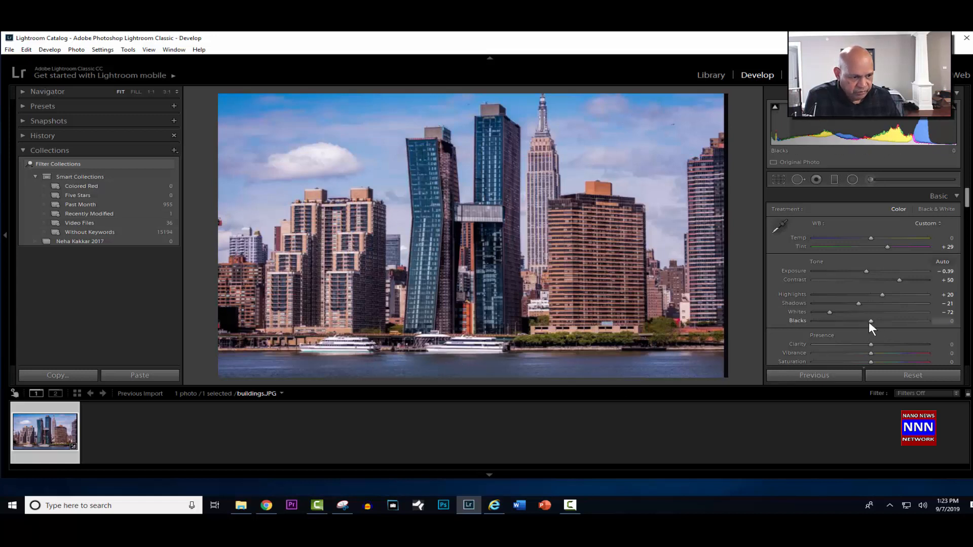
drag(871, 320, 844, 331)
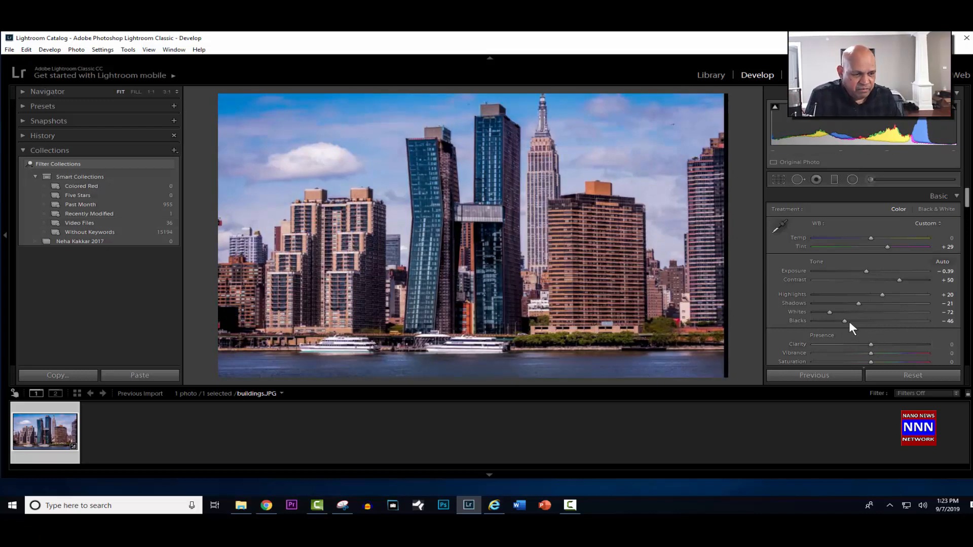
mouse_move(844, 321)
mouse_down()
mouse_move(868, 320)
mouse_move(847, 328)
mouse_up()
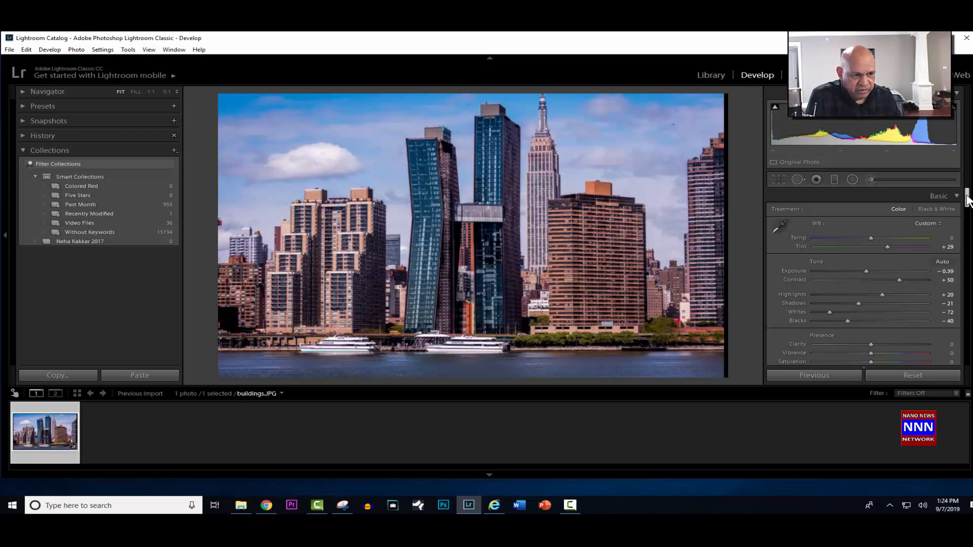
- Set the Presence adjustments to Clarity +13, Vibrance +10 and Saturation about +24
drag(966, 199, 967, 215)
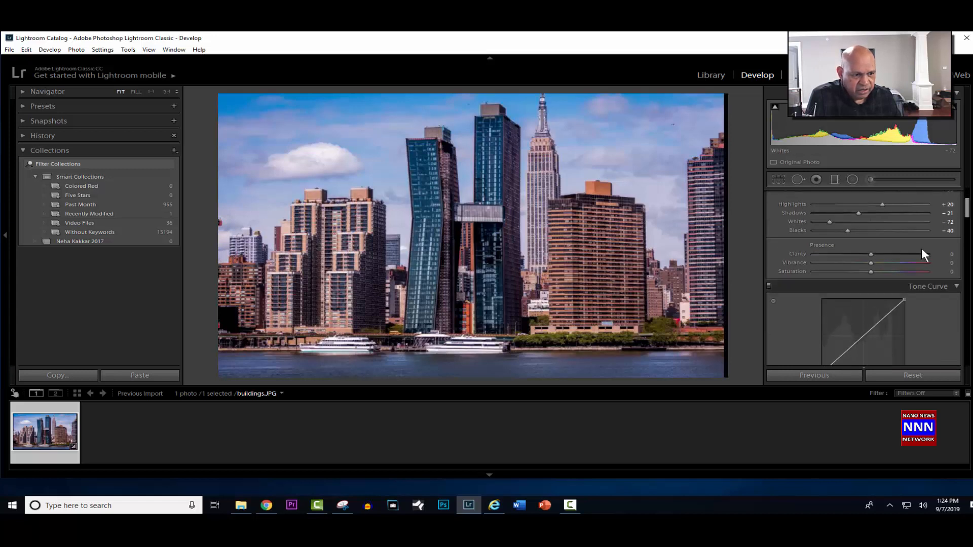
mouse_move(870, 254)
mouse_down()
mouse_move(856, 255)
mouse_move(901, 254)
mouse_move(877, 260)
mouse_up()
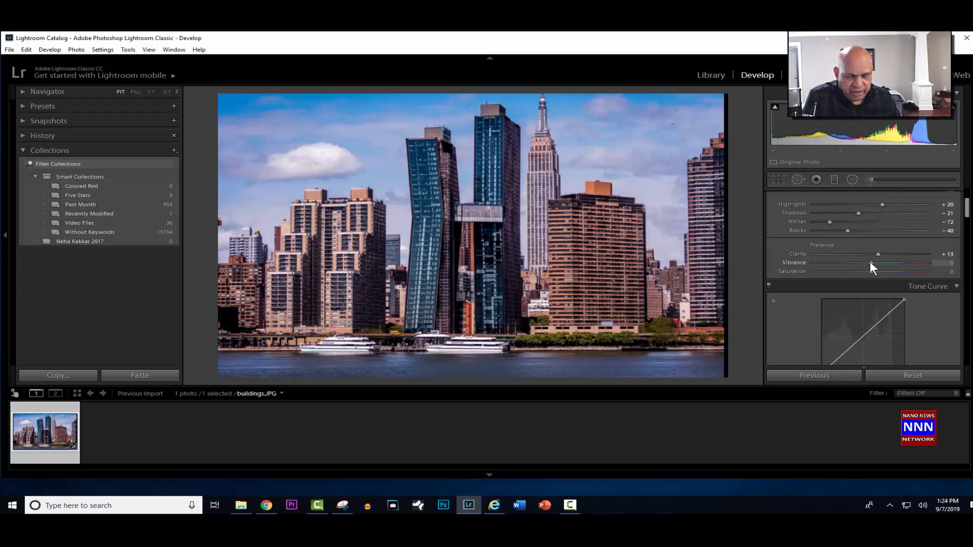
mouse_move(870, 263)
mouse_down()
mouse_move(853, 266)
mouse_move(875, 264)
mouse_up()
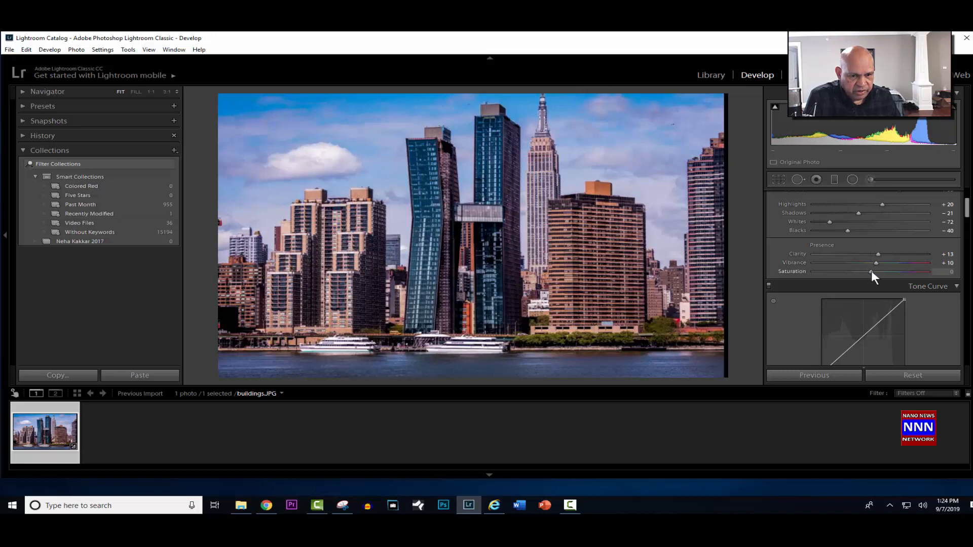
drag(871, 270, 885, 273)
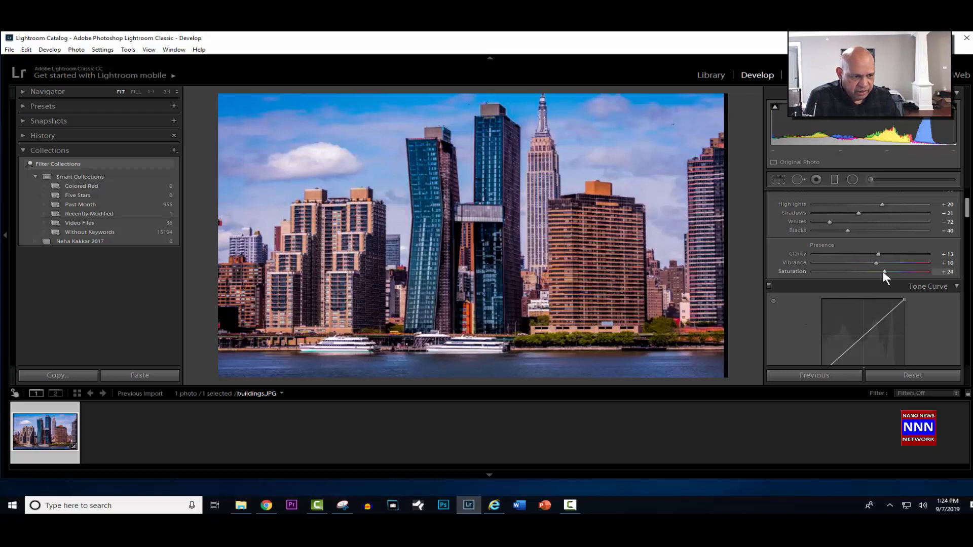
drag(882, 271, 883, 272)
- Shift the warm tones in the HSL Hue adjustments, setting Red to -58 and Orange to -28
drag(969, 208, 968, 231)
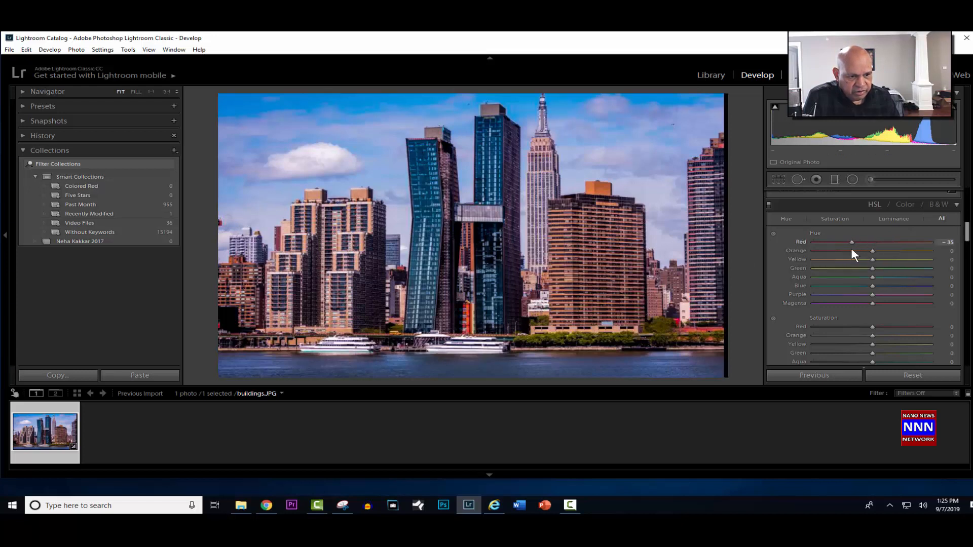
mouse_move(832, 257)
mouse_down()
mouse_move(886, 243)
mouse_move(842, 258)
mouse_move(869, 247)
mouse_move(849, 251)
mouse_up()
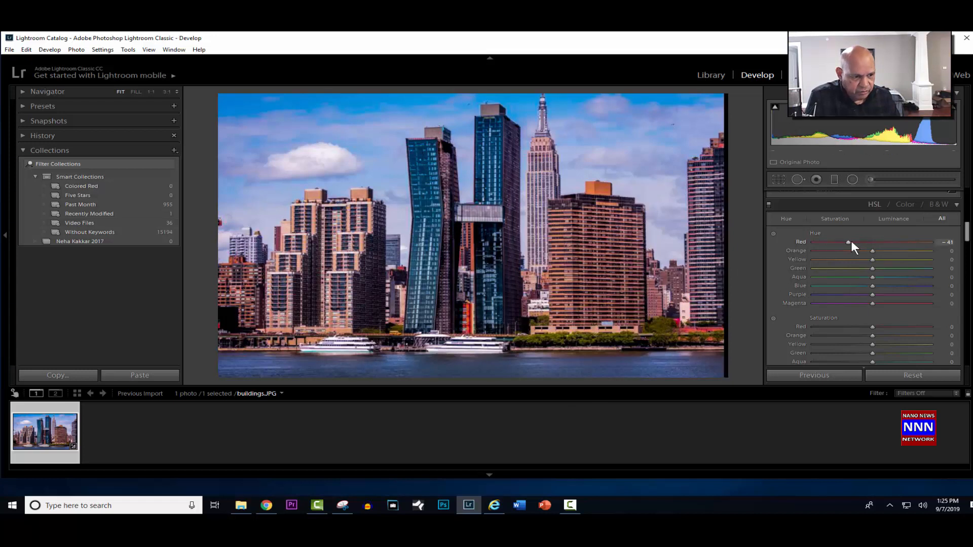
mouse_move(847, 242)
mouse_down()
mouse_move(913, 236)
mouse_move(857, 257)
mouse_up()
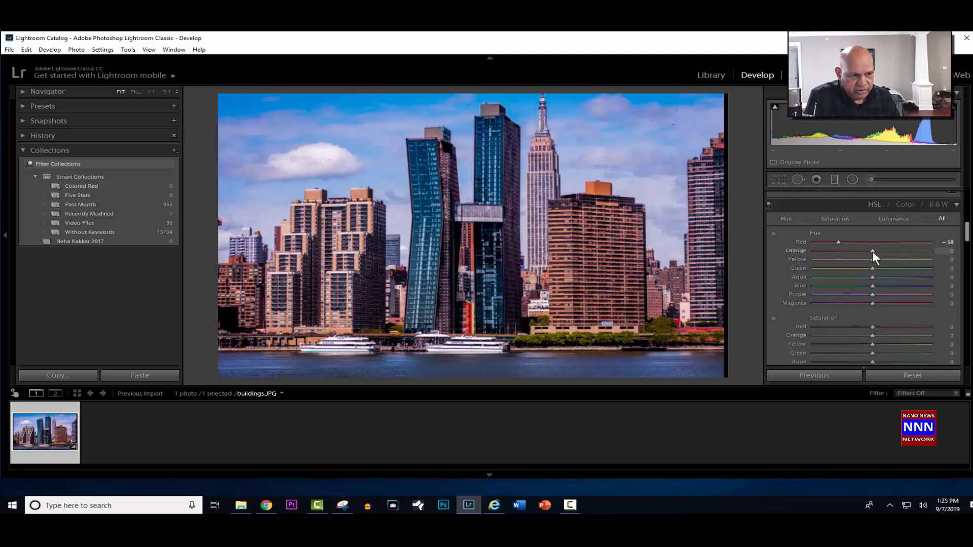
drag(873, 250, 853, 253)
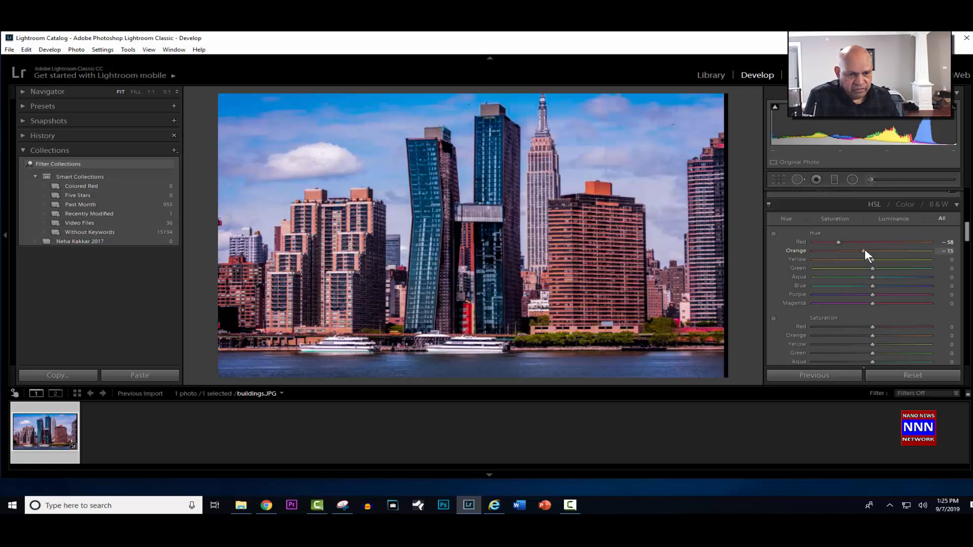
drag(852, 256, 854, 256)
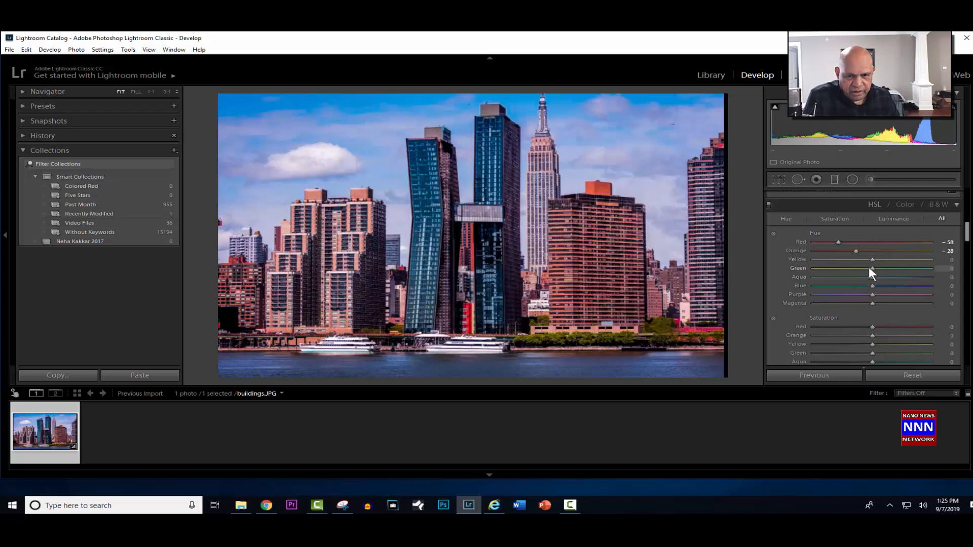
- Set the remaining HSL Hue adjustments to Green -2, Aqua -4, Blue +15, Purple +2 and Magenta +4
mouse_move(869, 268)
mouse_down()
mouse_move(849, 272)
mouse_move(887, 267)
mouse_move(871, 272)
mouse_up()
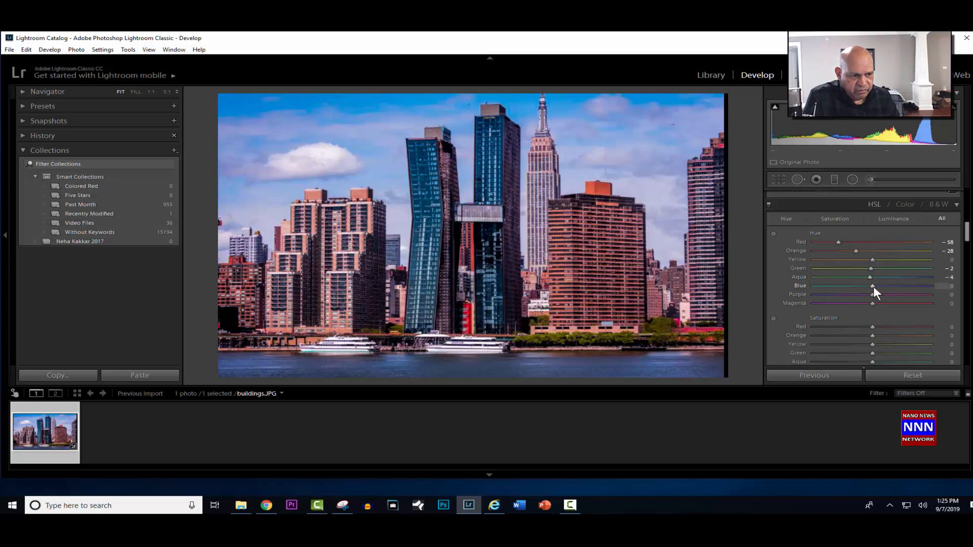
mouse_move(873, 286)
mouse_down()
mouse_move(849, 290)
mouse_move(887, 281)
mouse_move(874, 287)
mouse_up()
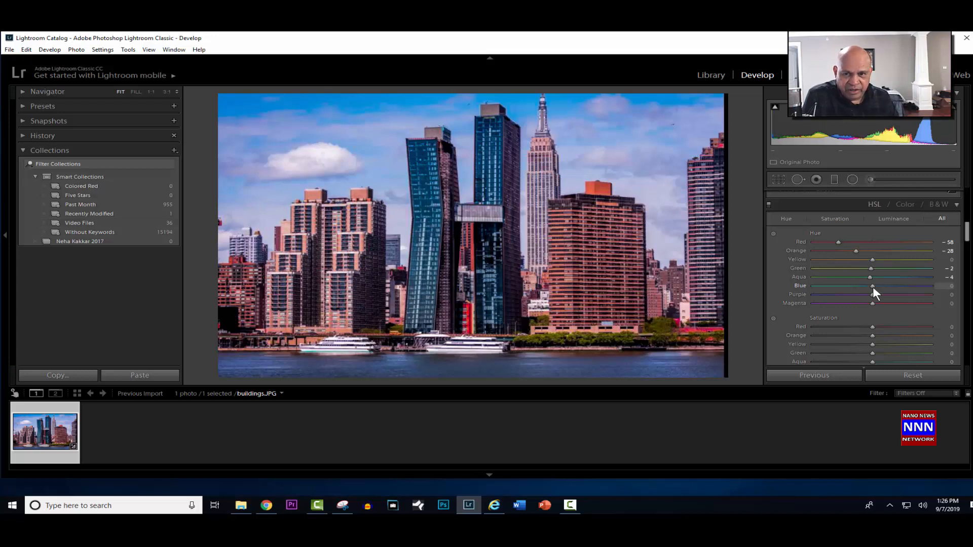
mouse_move(873, 287)
mouse_down()
mouse_move(862, 290)
mouse_move(885, 286)
mouse_up()
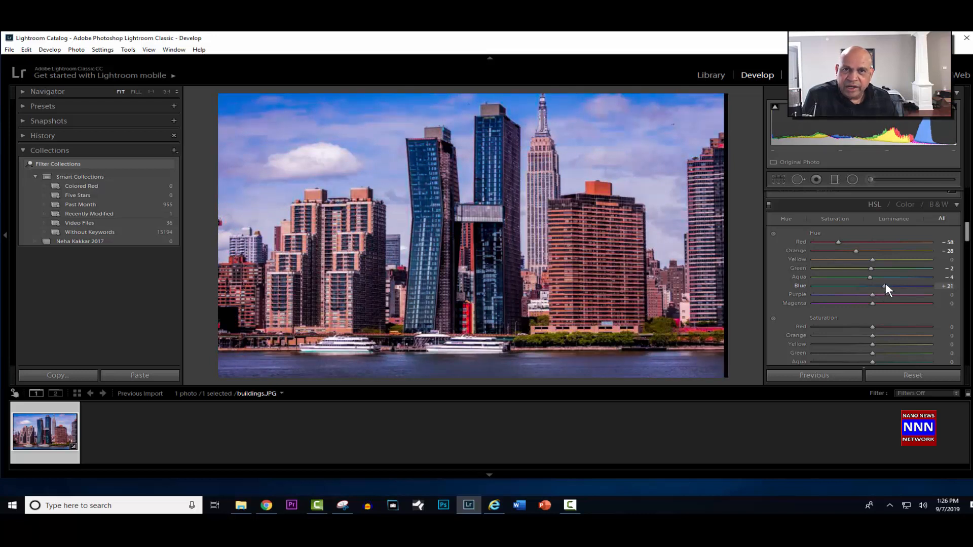
drag(888, 283, 882, 283)
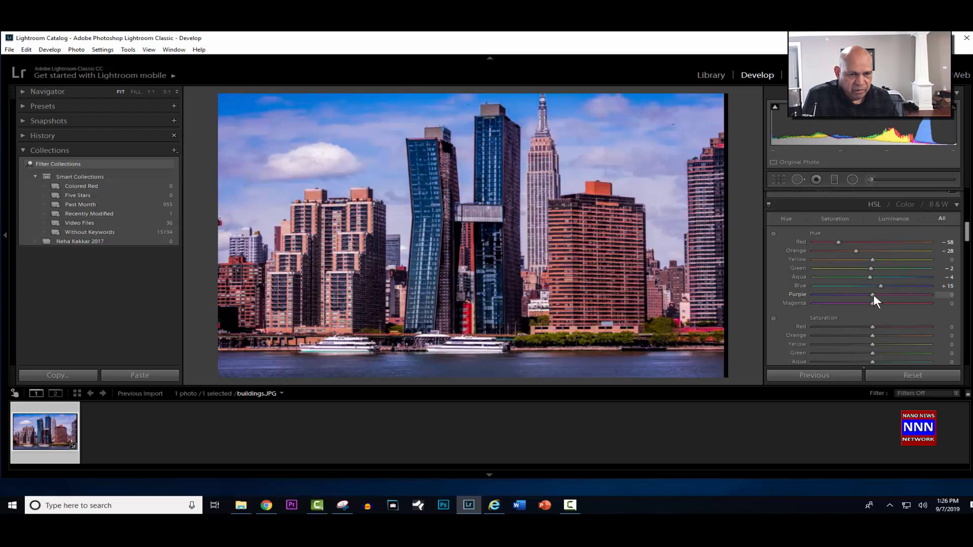
mouse_move(871, 296)
mouse_down()
mouse_move(852, 302)
mouse_move(894, 295)
mouse_move(877, 295)
mouse_move(874, 305)
mouse_up()
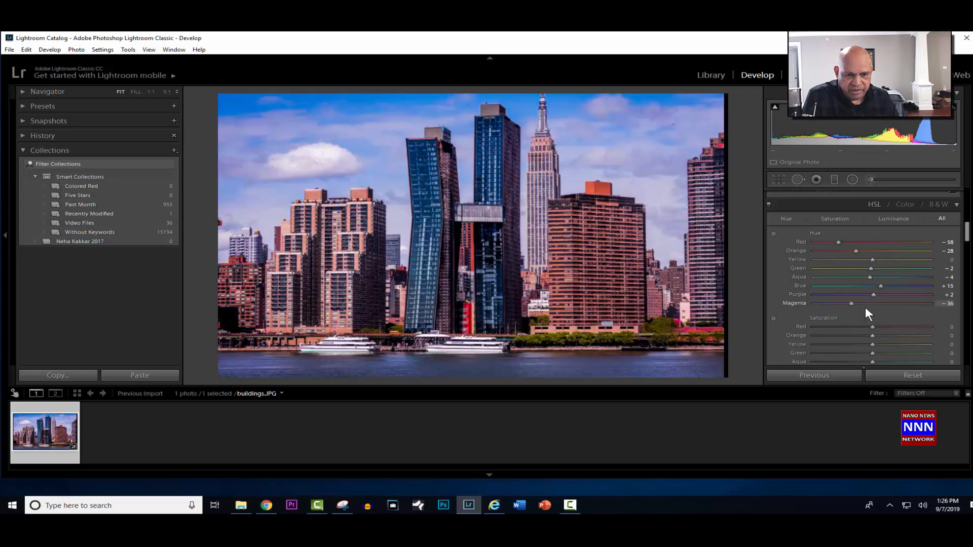
mouse_move(865, 307)
mouse_down()
mouse_move(879, 305)
mouse_move(866, 311)
mouse_move(874, 312)
mouse_up()
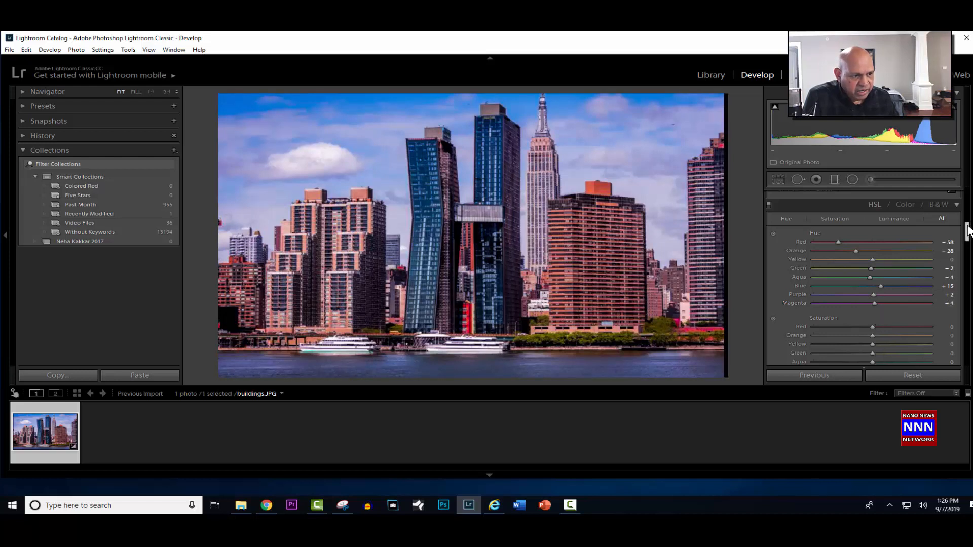
- Increase the HSL Saturation of the warm colours, setting Red to +41 and Orange to +15
drag(968, 226, 968, 236)
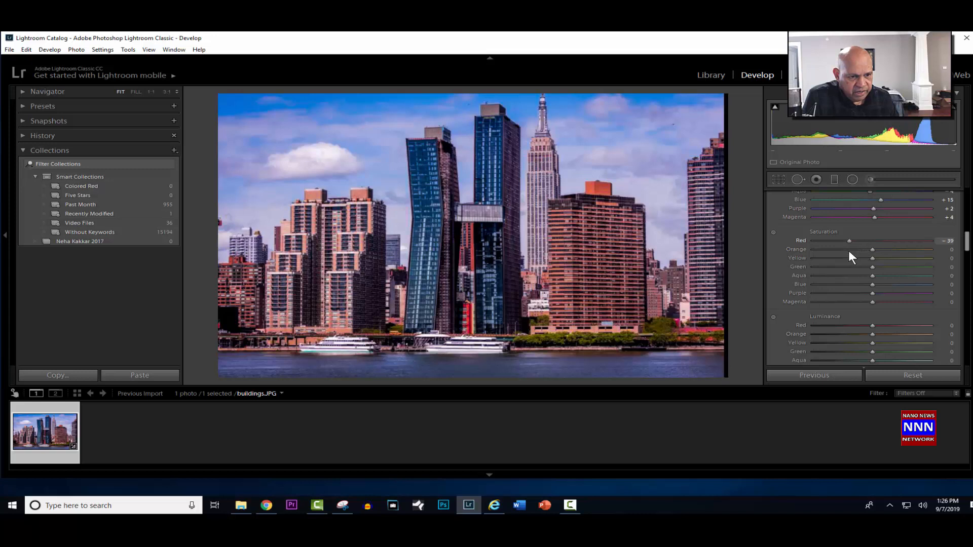
drag(869, 246, 857, 263)
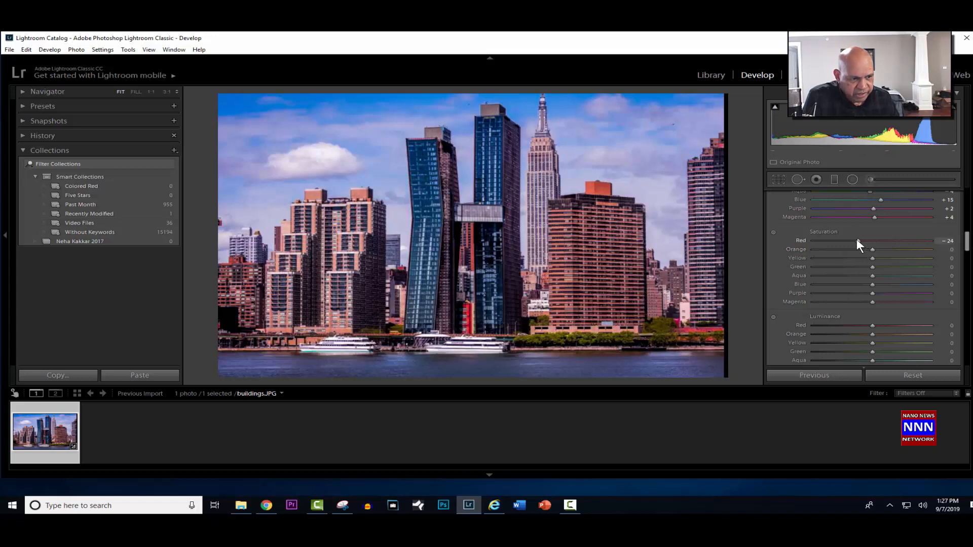
drag(856, 240, 895, 241)
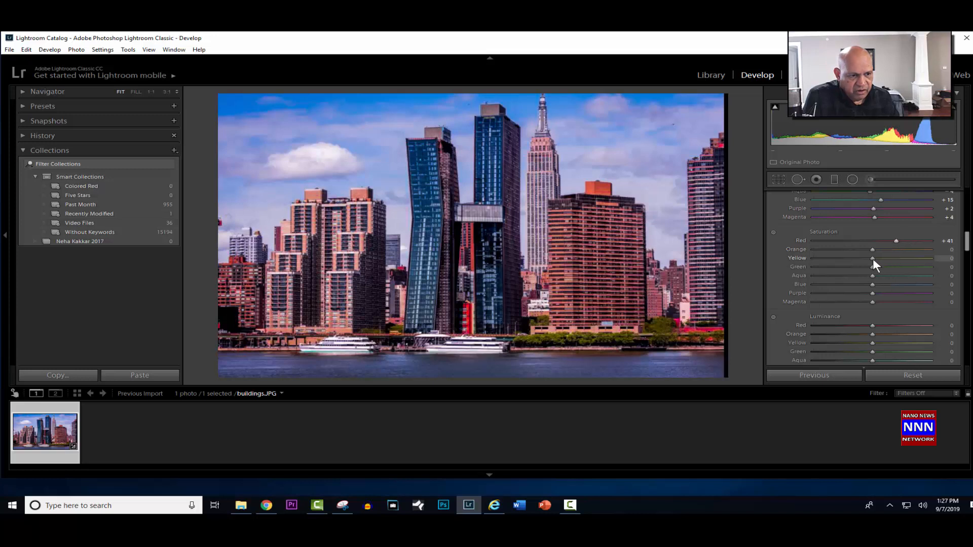
mouse_move(872, 250)
mouse_down()
mouse_move(896, 251)
mouse_move(881, 254)
mouse_up()
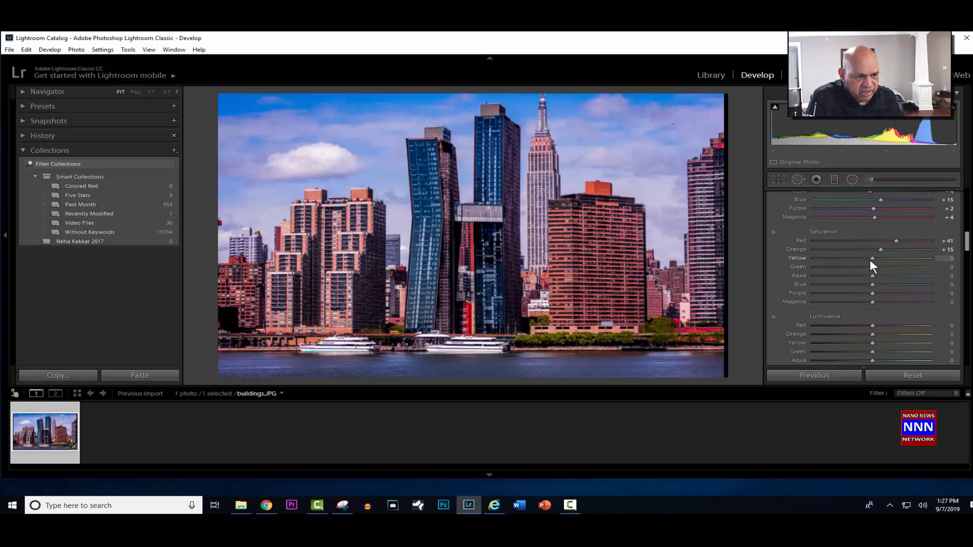
- Set the remaining HSL Saturation adjustments to Yellow -1, Green +51, Aqua +4, Blue +72, Purple +5 and Magenta -6
drag(873, 258, 894, 270)
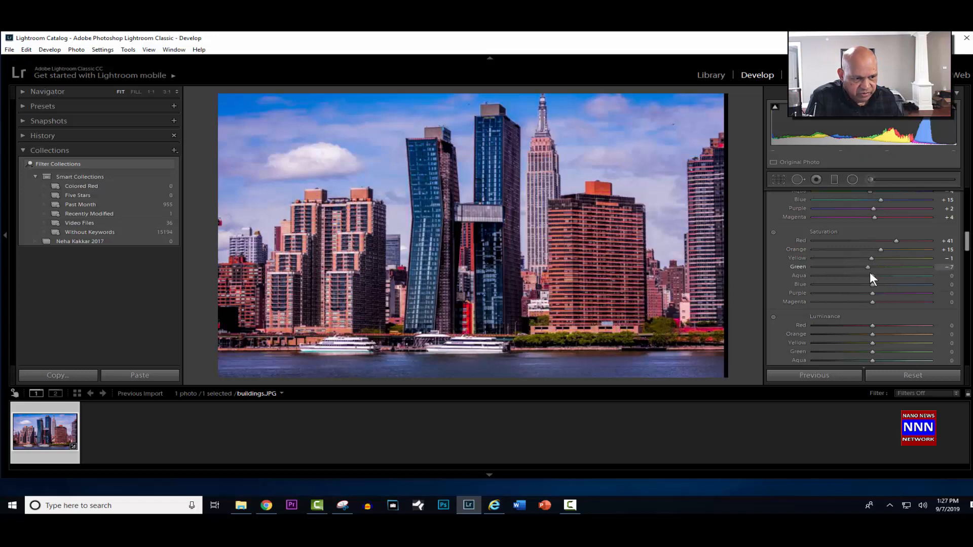
drag(870, 272, 876, 270)
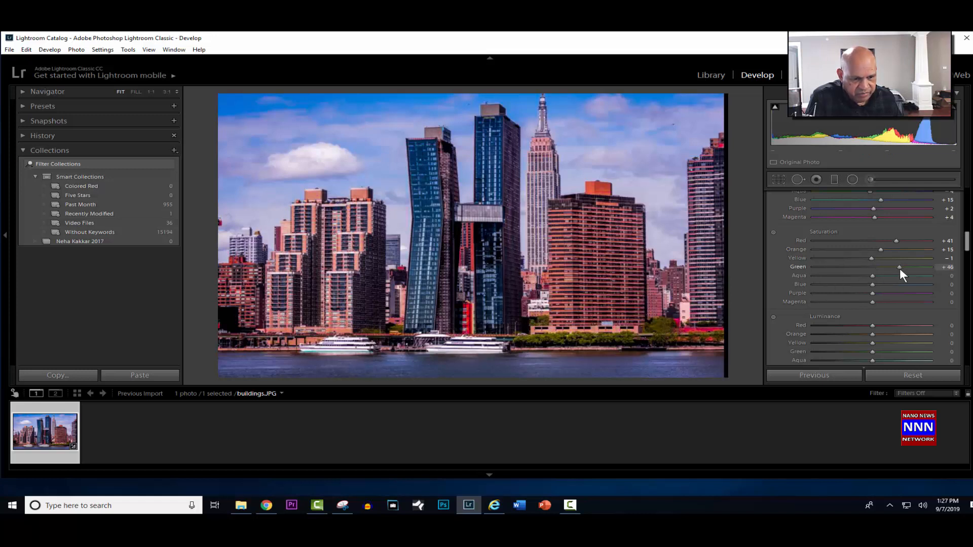
drag(900, 270, 903, 267)
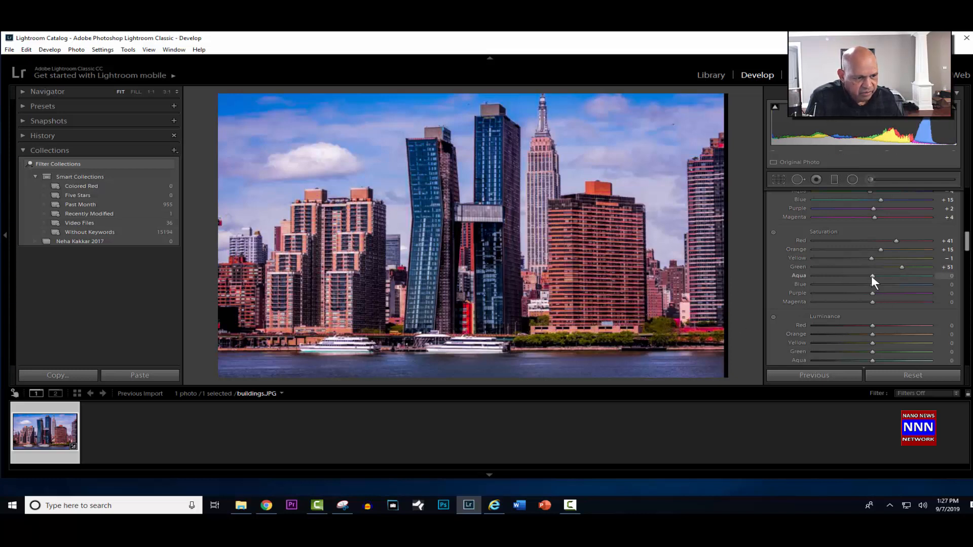
drag(916, 268, 873, 278)
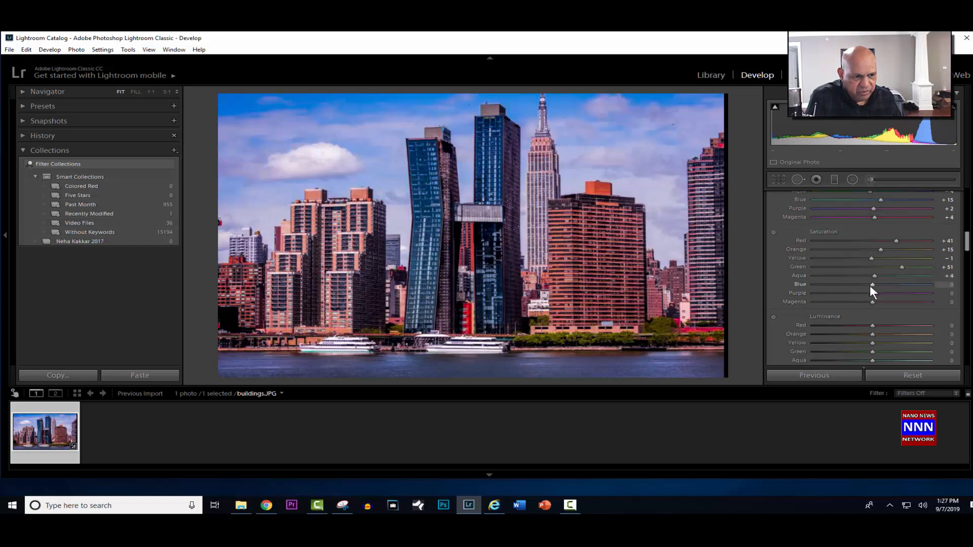
drag(872, 284, 916, 287)
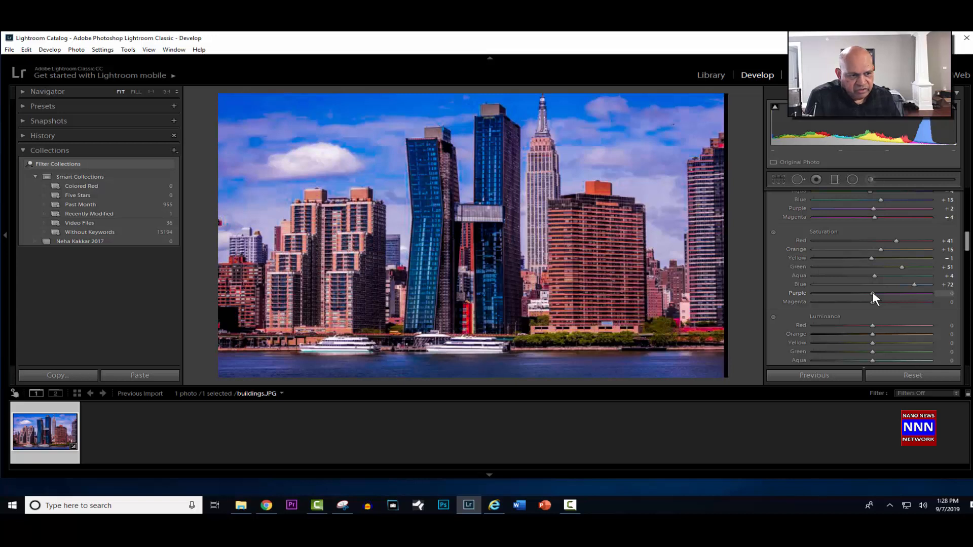
mouse_move(872, 293)
mouse_down()
mouse_move(892, 290)
mouse_move(870, 297)
mouse_move(893, 299)
mouse_move(877, 305)
mouse_up()
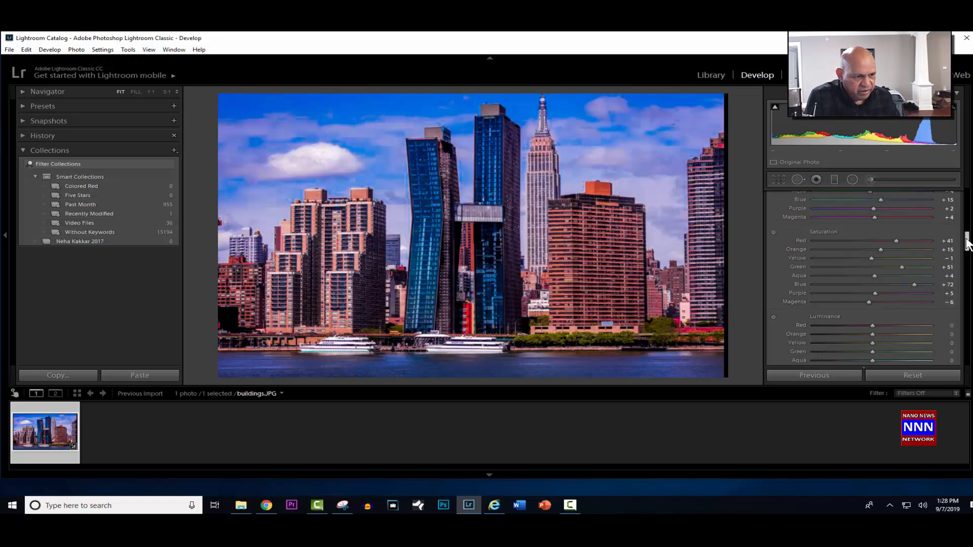
- Brighten the warm and green tones in the HSL Luminance adjustments, setting Red +50, Orange +31, Yellow +10 and Green +36
mouse_move(967, 244)
mouse_down()
mouse_move(967, 262)
mouse_move(965, 243)
mouse_up()
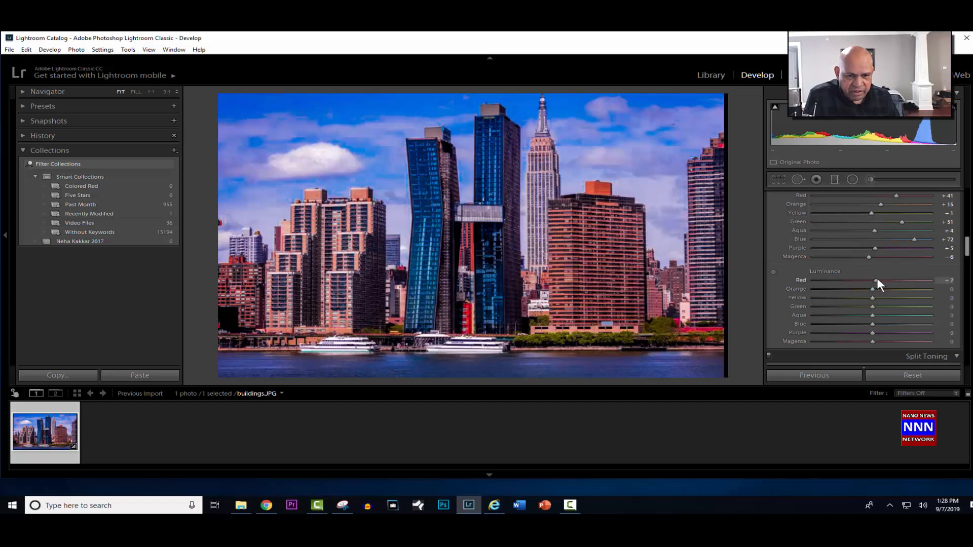
drag(875, 281, 895, 294)
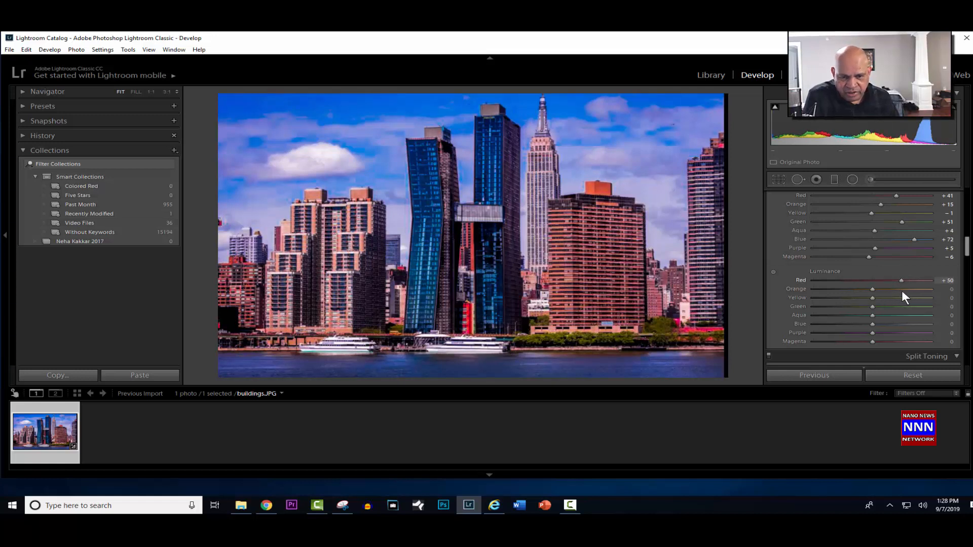
drag(871, 289, 890, 288)
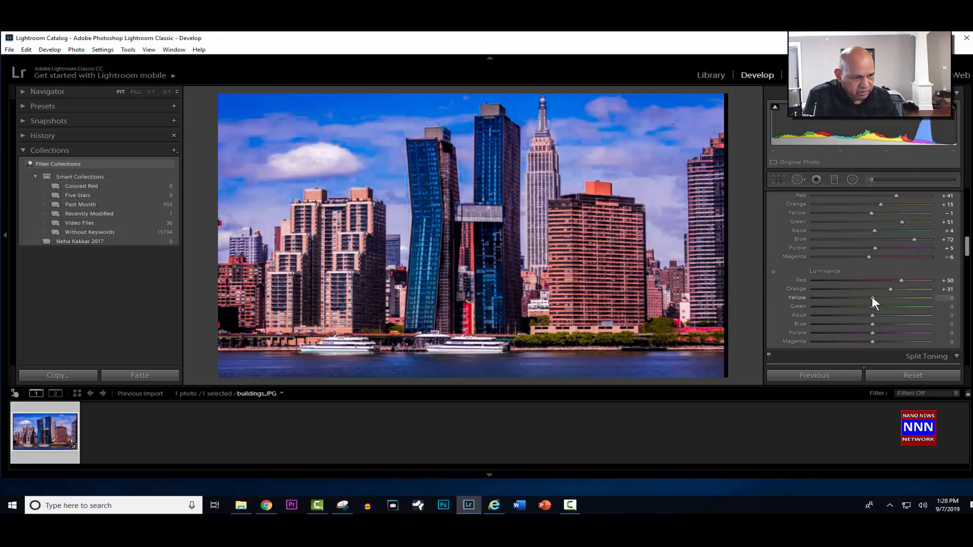
mouse_move(873, 297)
mouse_down()
mouse_move(854, 308)
mouse_move(884, 300)
mouse_move(860, 307)
mouse_up()
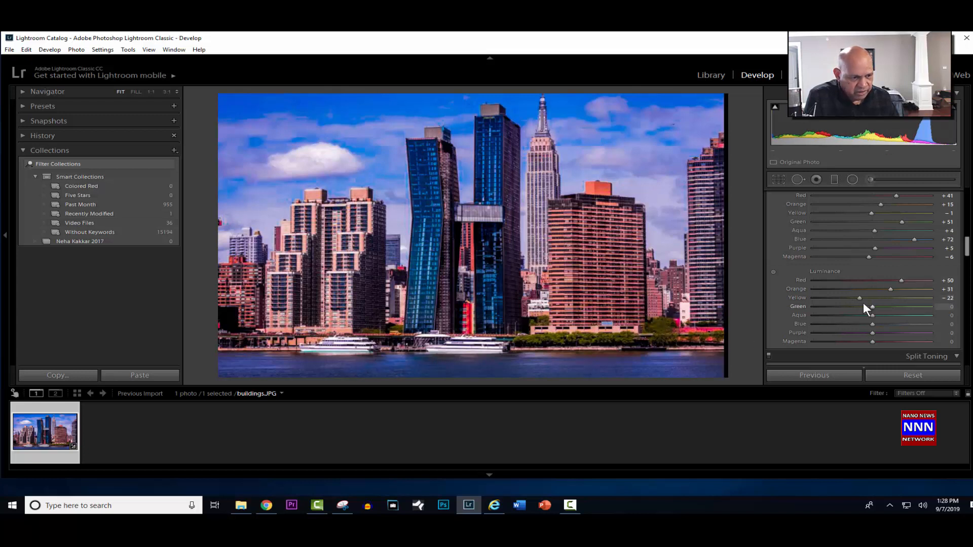
mouse_move(859, 298)
mouse_down()
mouse_move(924, 293)
mouse_move(873, 307)
mouse_up()
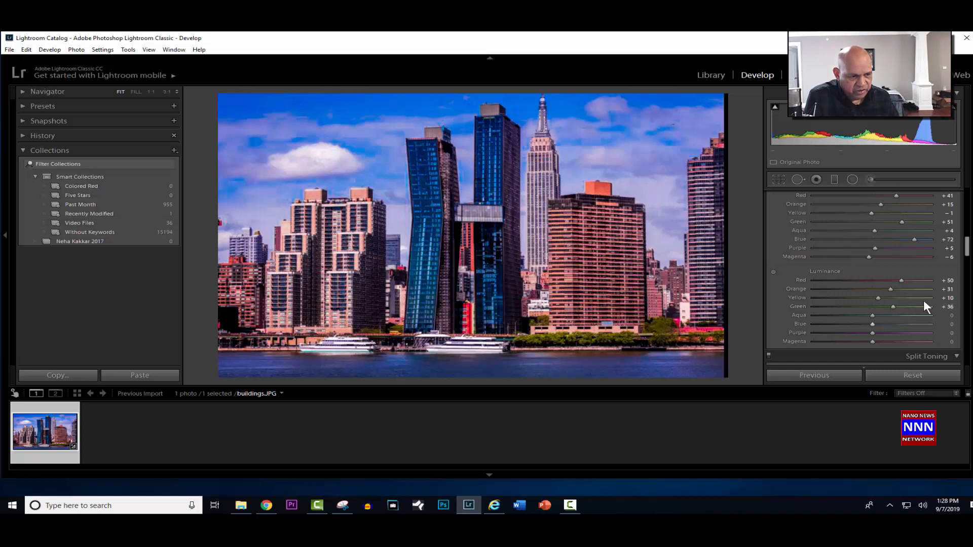
- Set the HSL Luminance of Blue to -1, Purple to +20 and Magenta to +12, and compare the photo with its unedited version
drag(965, 250, 964, 256)
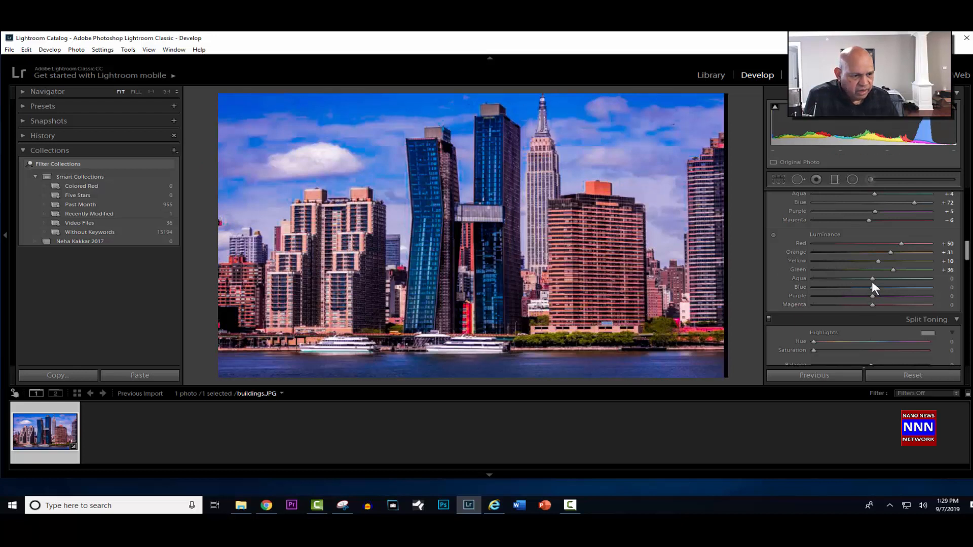
mouse_move(871, 286)
mouse_down()
mouse_move(893, 278)
mouse_move(870, 286)
mouse_up()
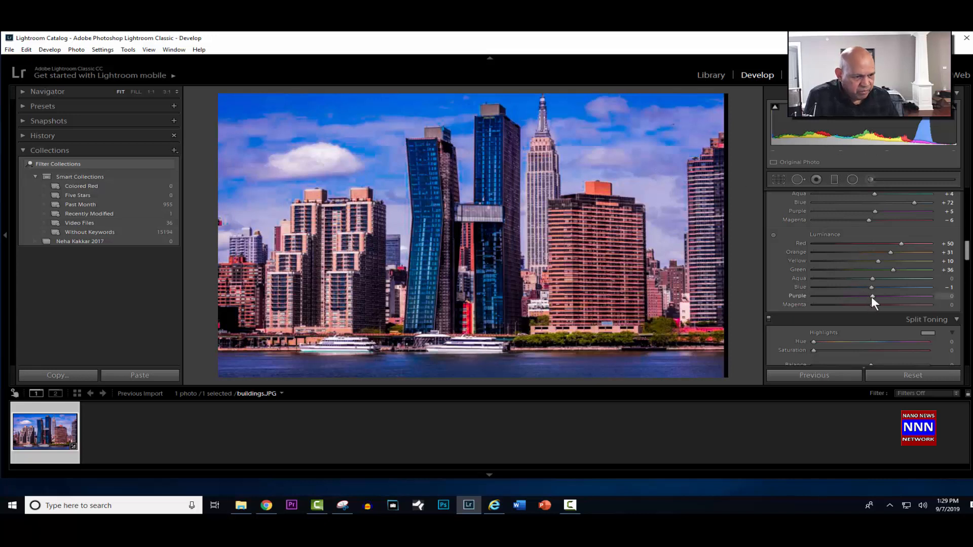
drag(874, 295, 885, 297)
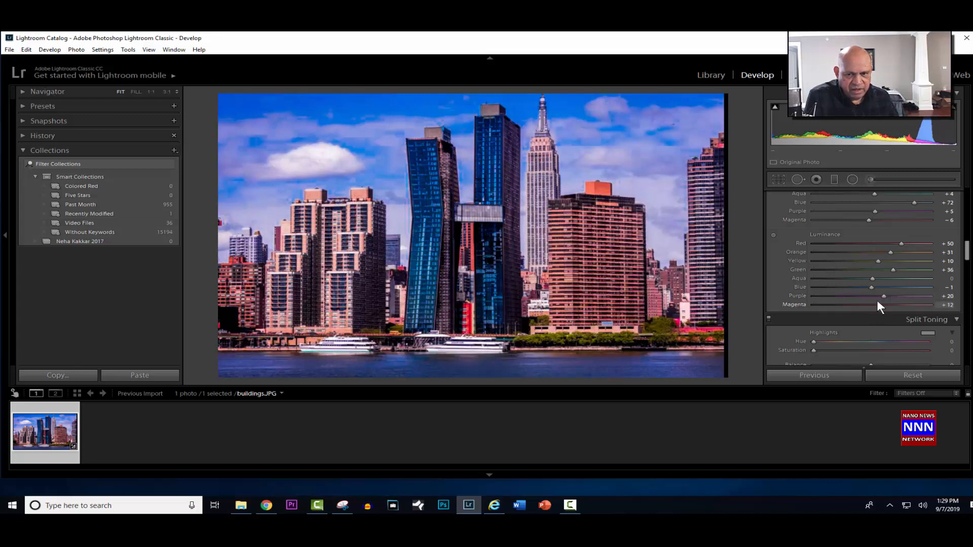
click(972, 257)
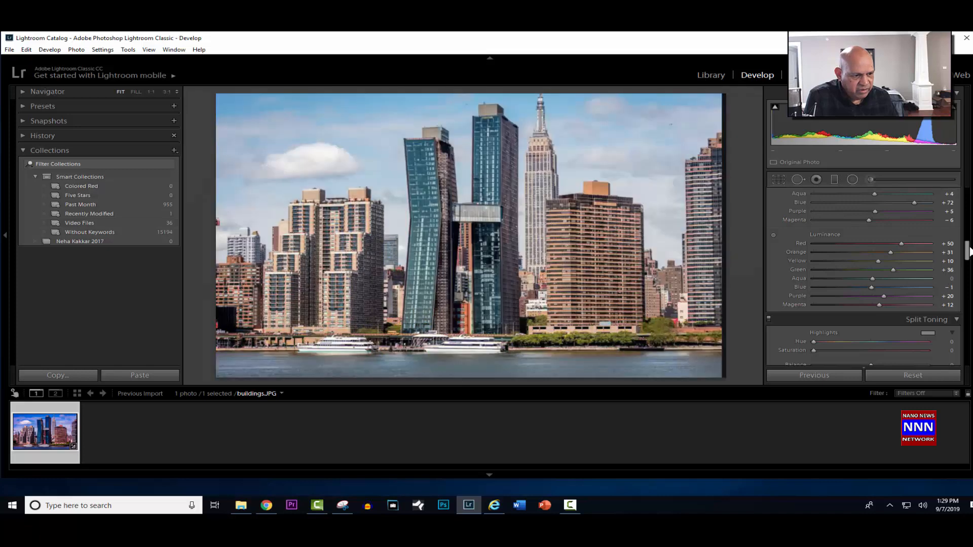
click(972, 252)
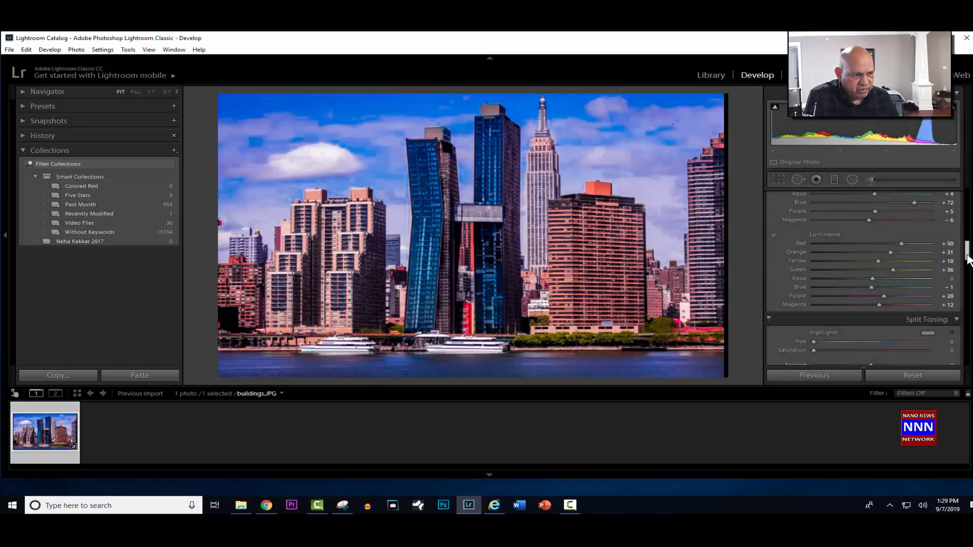
- Set the Split Toning Highlights Hue to 121 and raise the Shadows Hue slightly
drag(969, 259, 970, 274)
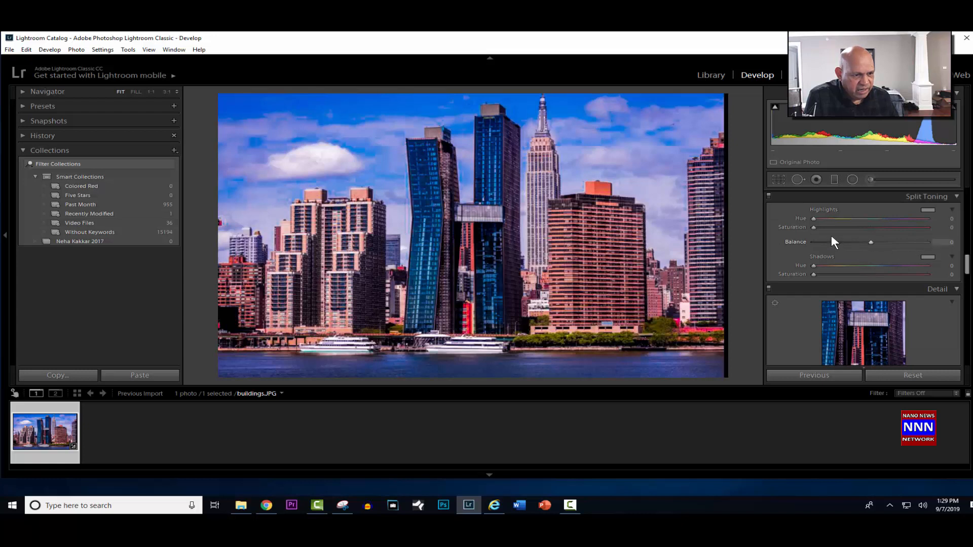
drag(814, 218, 811, 243)
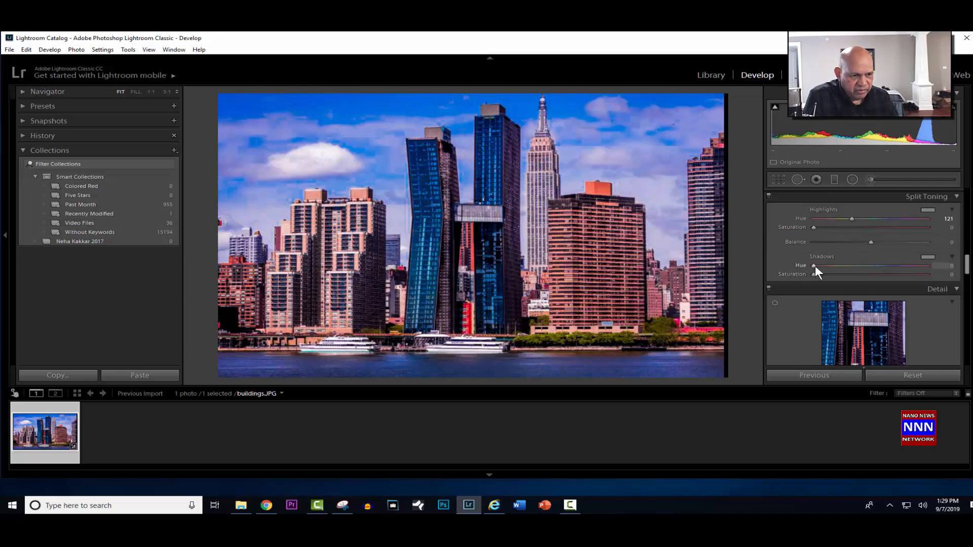
drag(815, 266, 841, 266)
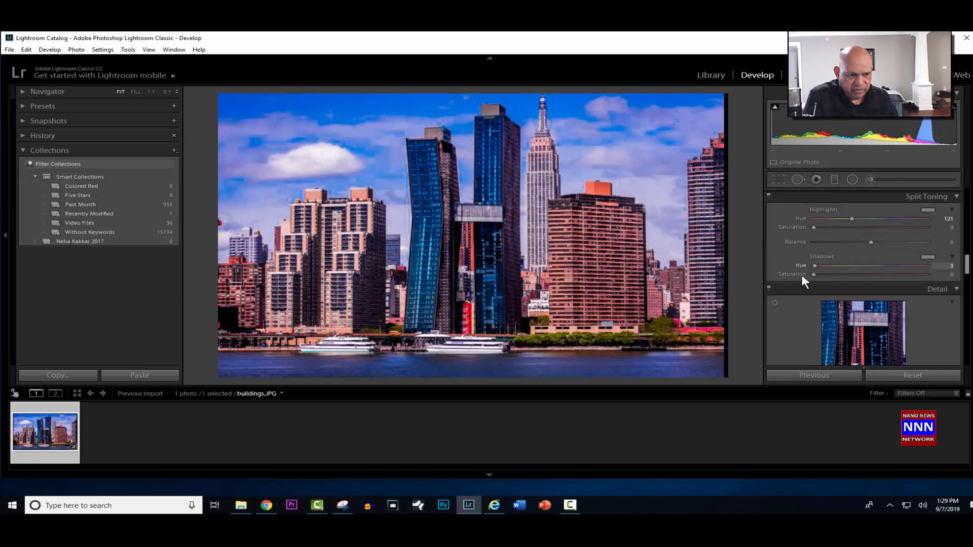
- Sharpen the photo with Amount 4, Radius 1.1 and Detail 48
drag(968, 267, 970, 291)
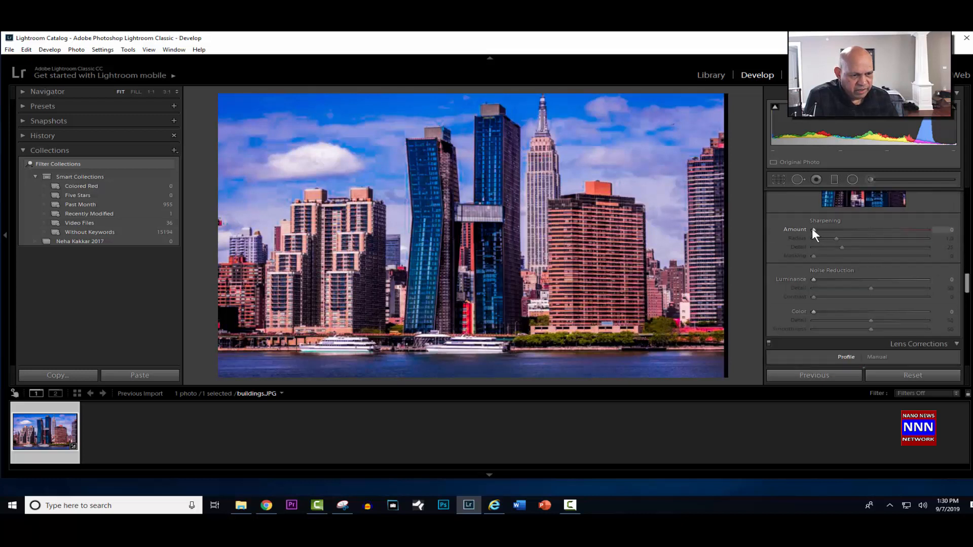
drag(812, 228, 814, 229)
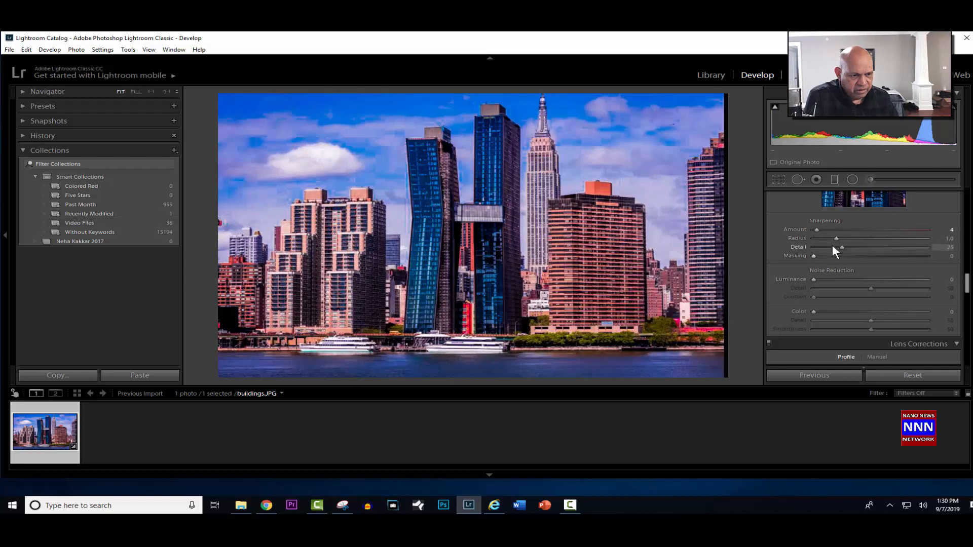
drag(836, 238, 873, 249)
drag(881, 244, 868, 245)
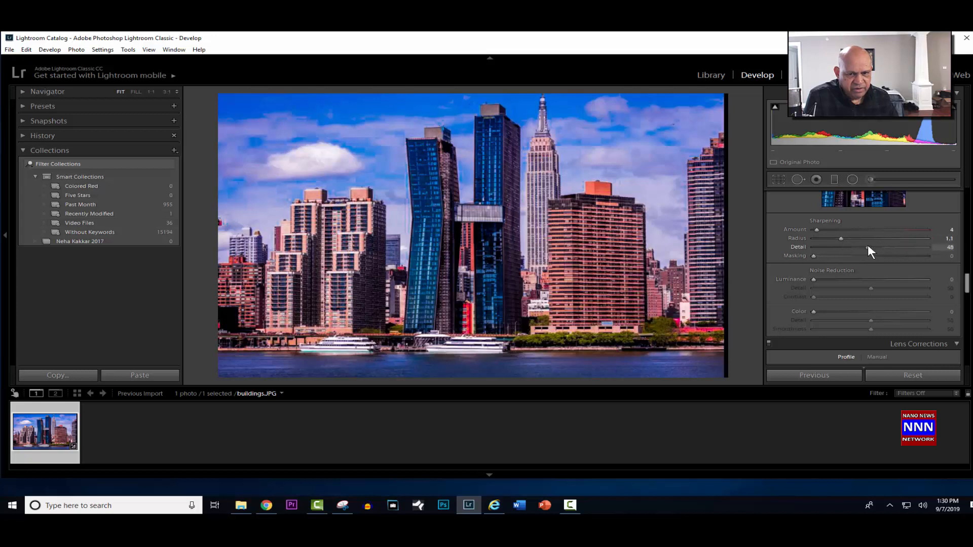
drag(811, 257, 873, 254)
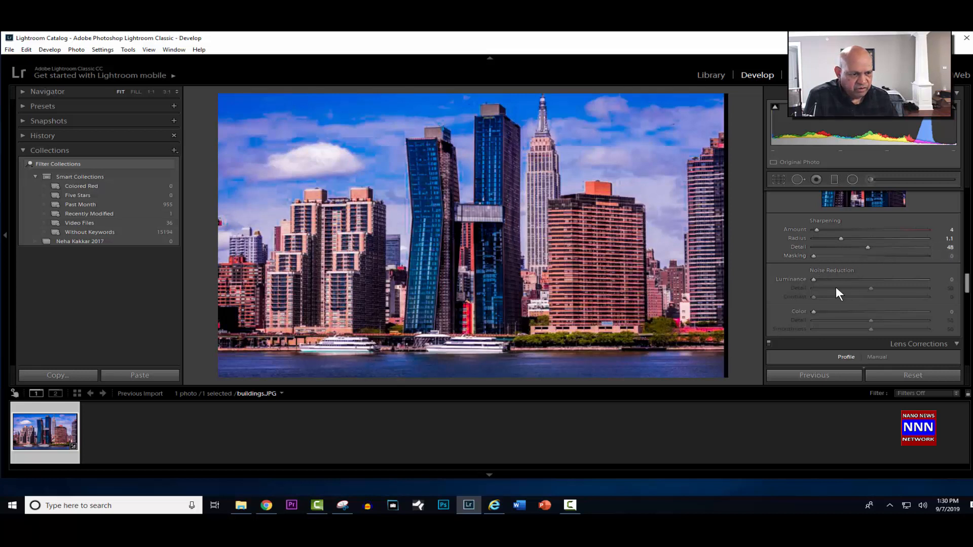
- Apply Noise Reduction with Luminance 49 and Detail 46, and adjust its Contrast
drag(815, 280, 915, 266)
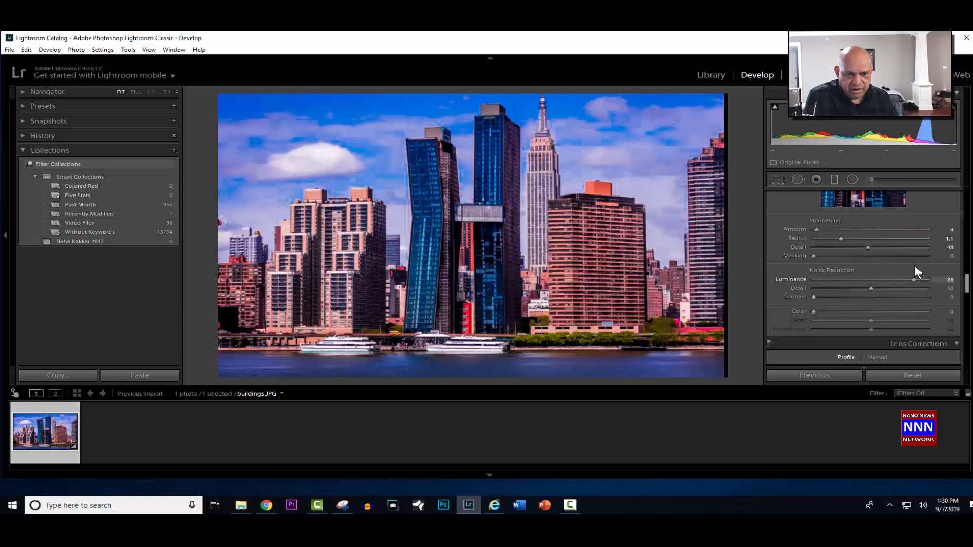
drag(819, 290, 873, 288)
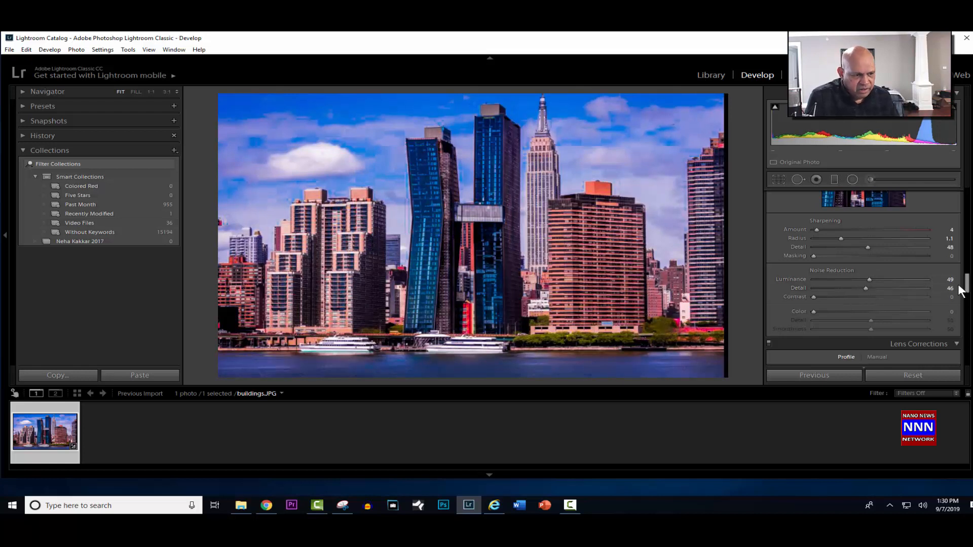
drag(968, 289, 968, 294)
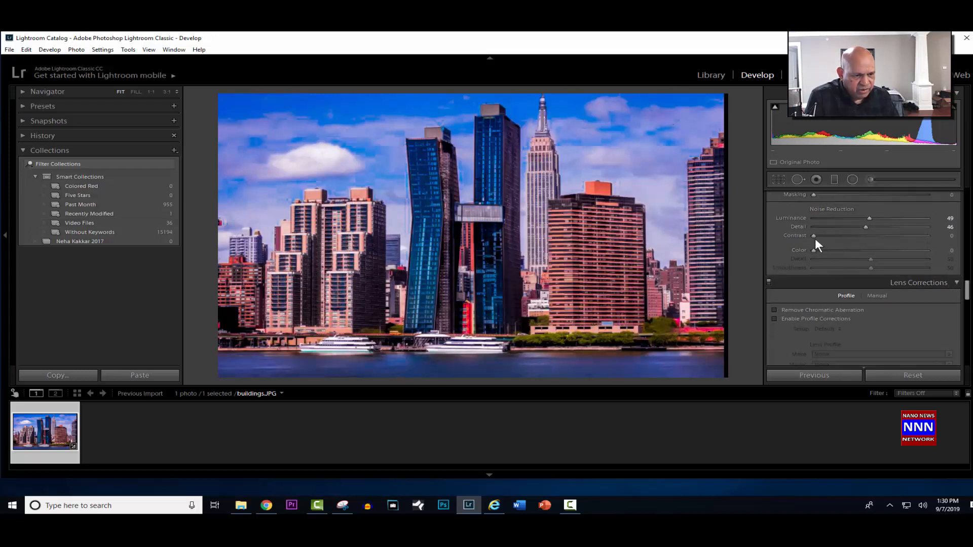
drag(814, 236, 840, 246)
- Preview the photo in the Black & White treatment and switch it back to Color
drag(968, 287, 964, 359)
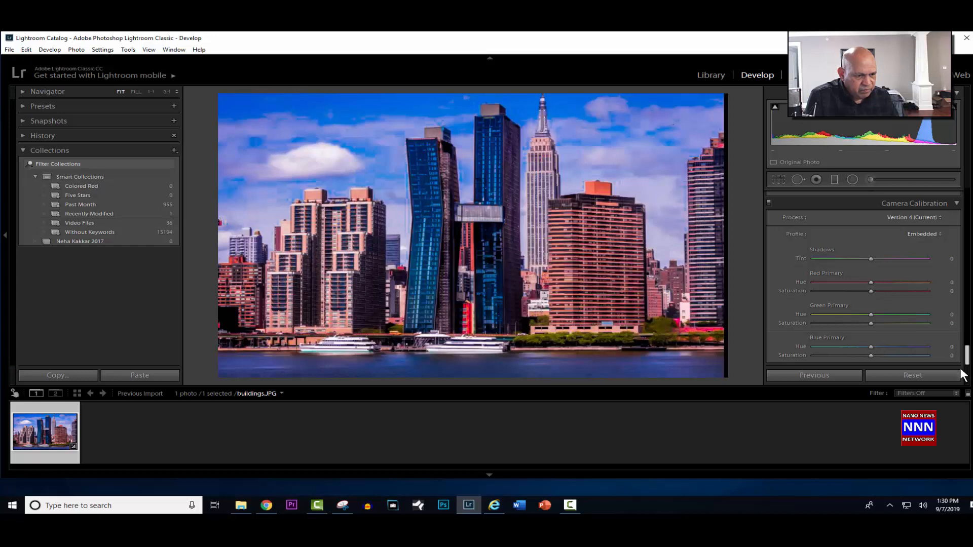
drag(966, 364, 950, 198)
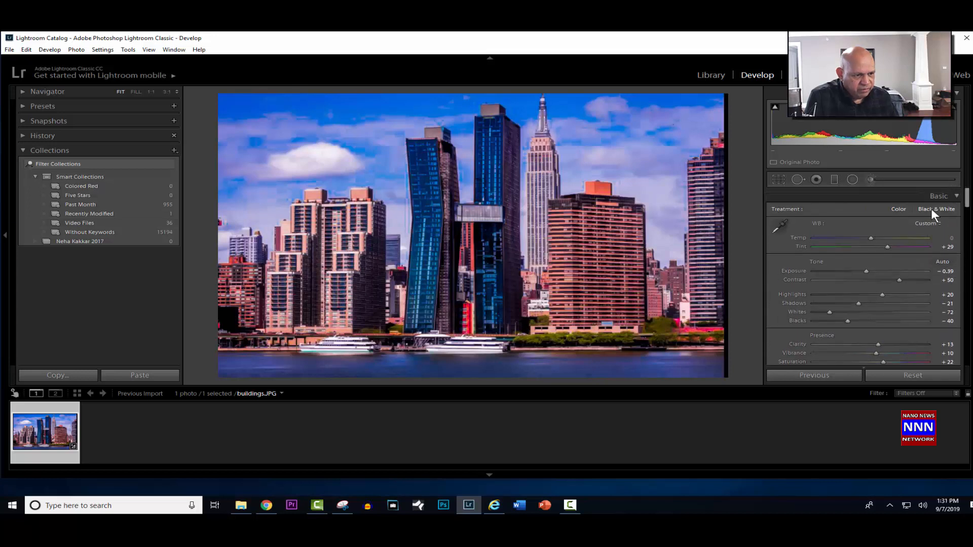
click(932, 209)
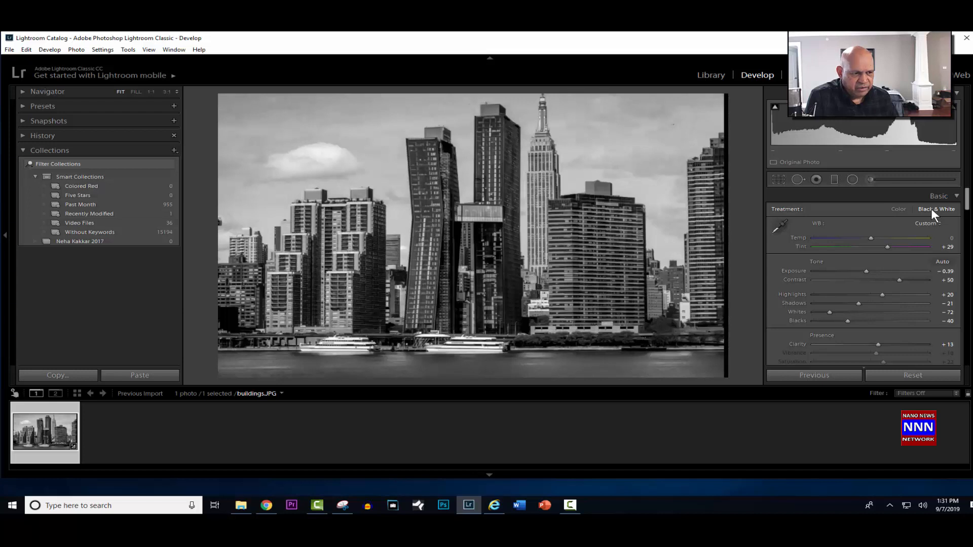
click(893, 210)
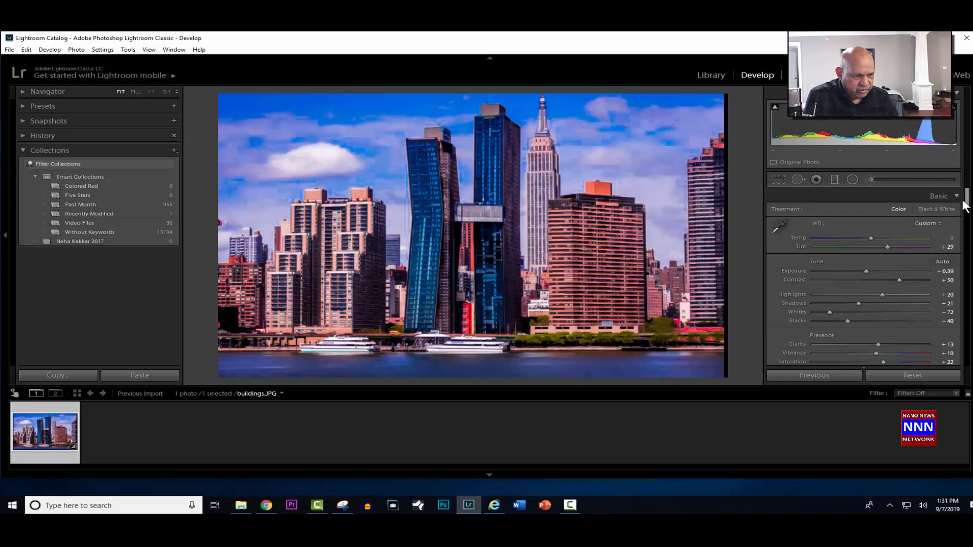
- Set the HSL Hue of Aqua to -2
scroll(965, 200, down, 3)
scroll(967, 175, up, 3)
scroll(960, 209, down, 10)
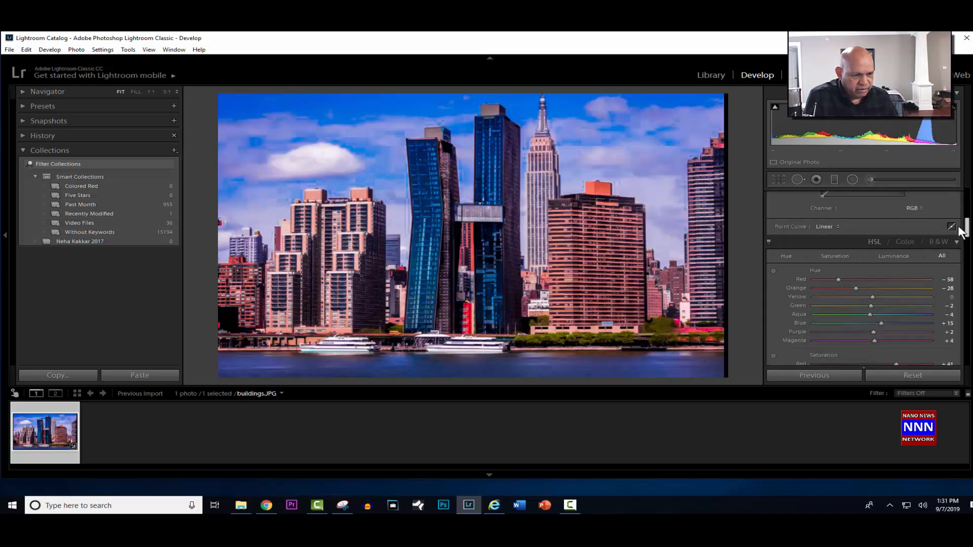
scroll(960, 235, down, 2)
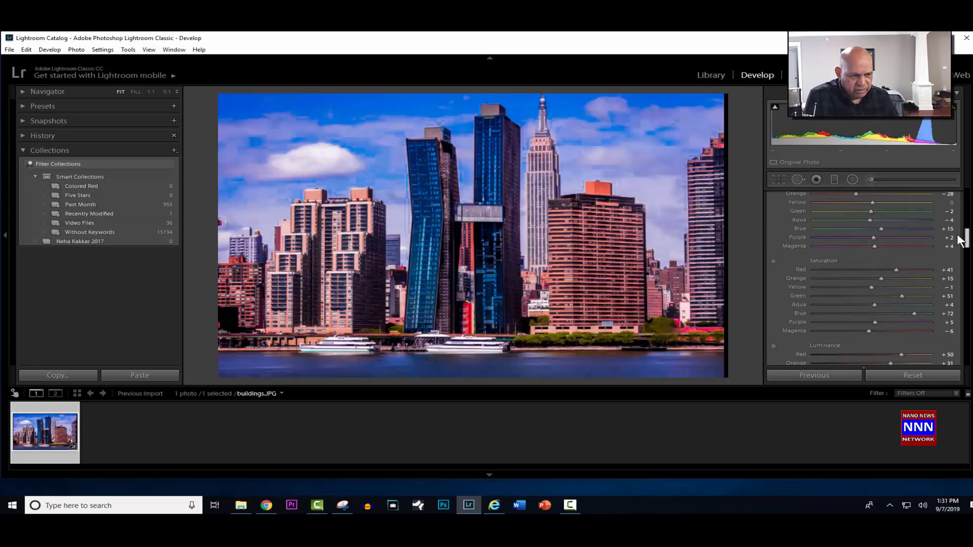
scroll(960, 238, up, 2)
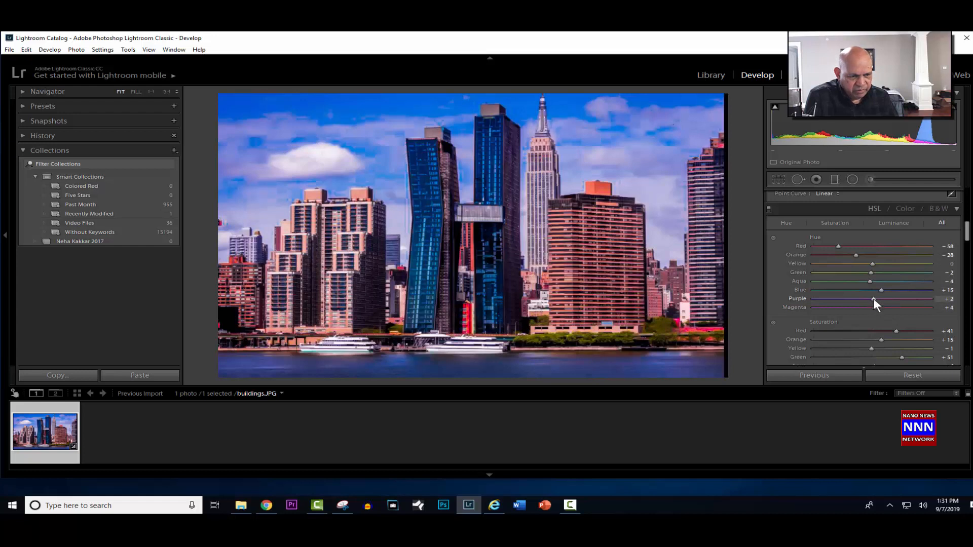
drag(869, 282, 848, 295)
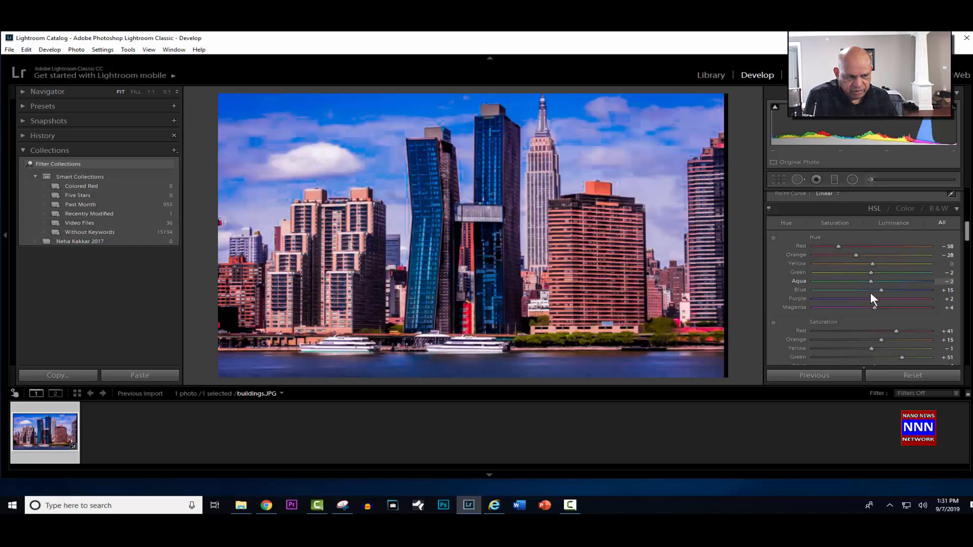
scroll(871, 293, down, 10)
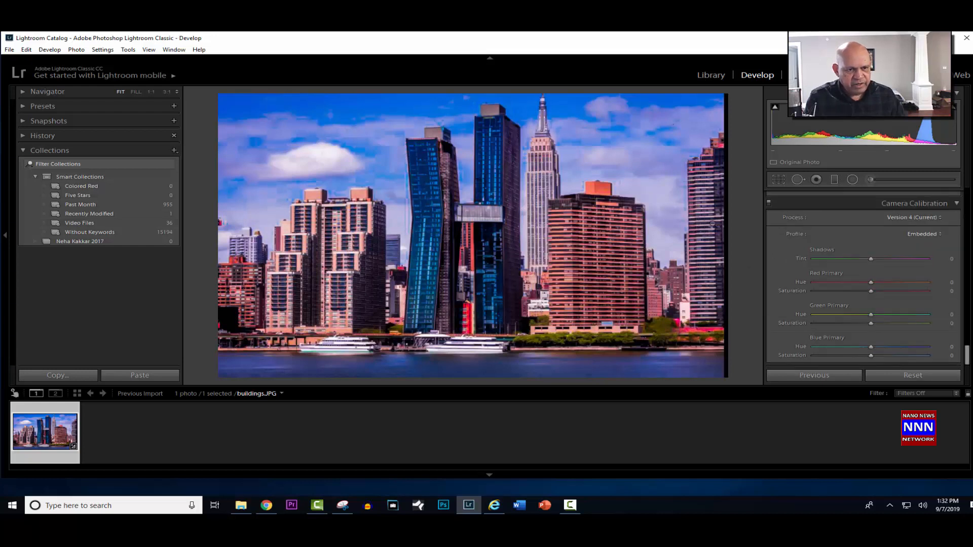
- Start exporting the photo from the Library and choose the LR touches folder inside NIKON D750 2019 as the destination
click(709, 75)
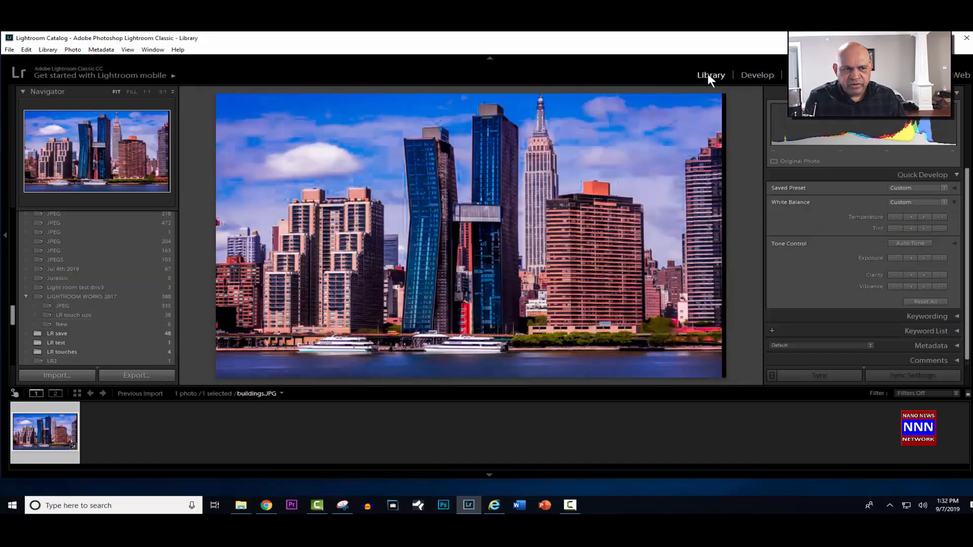
click(131, 376)
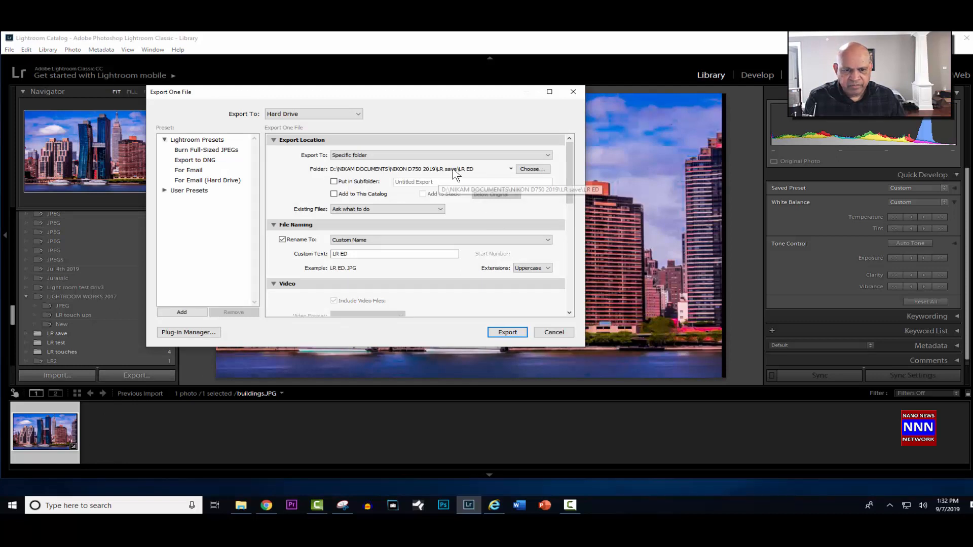
click(533, 170)
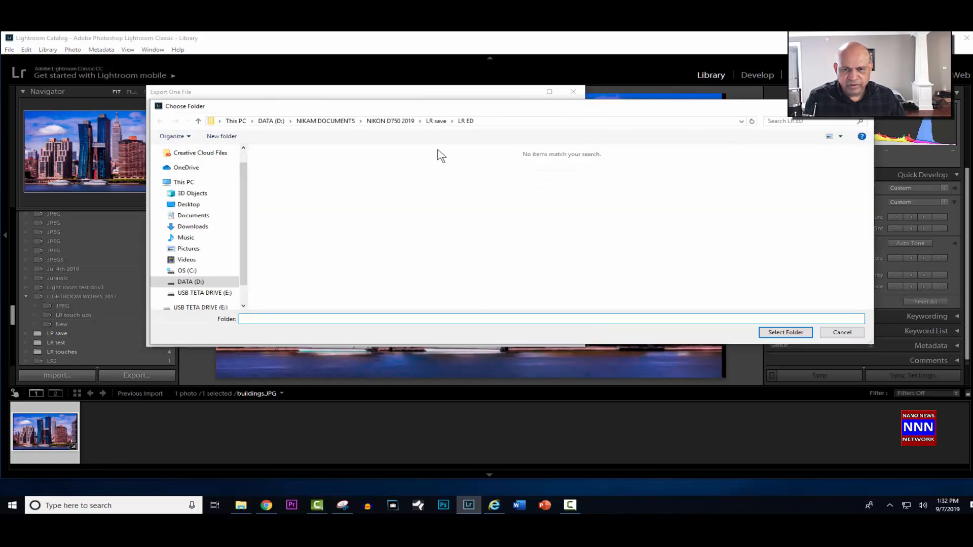
click(396, 122)
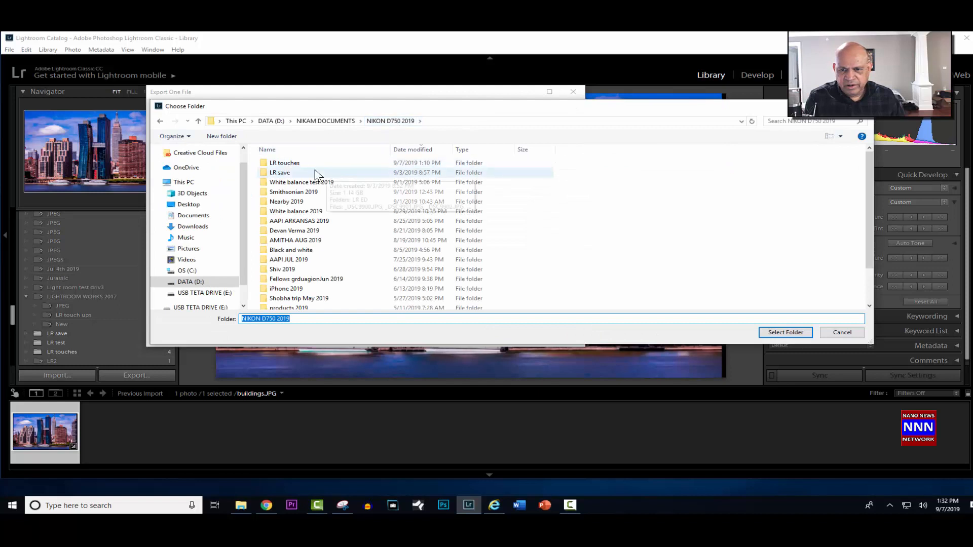
click(296, 164)
double_click(295, 165)
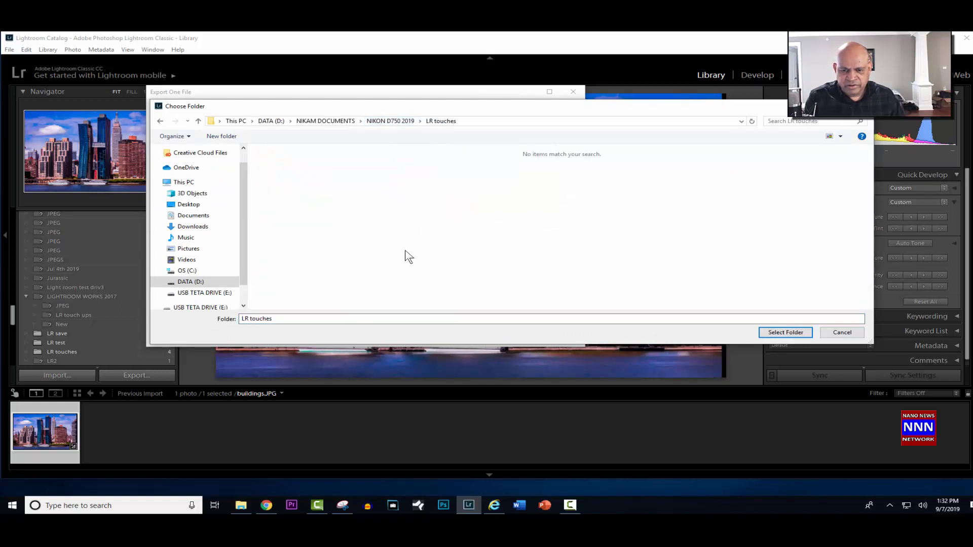
click(774, 335)
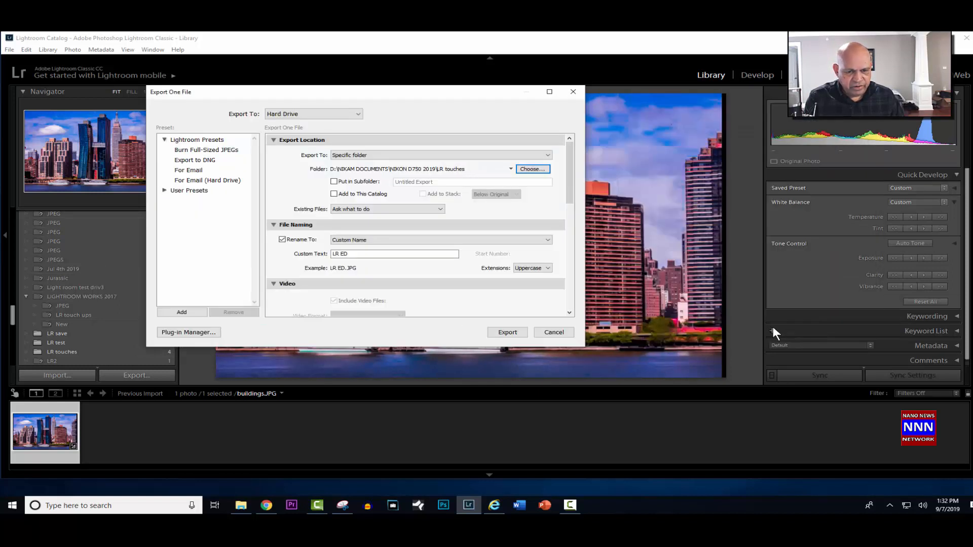
- Set the custom file name text for the export to LR TU
click(361, 252)
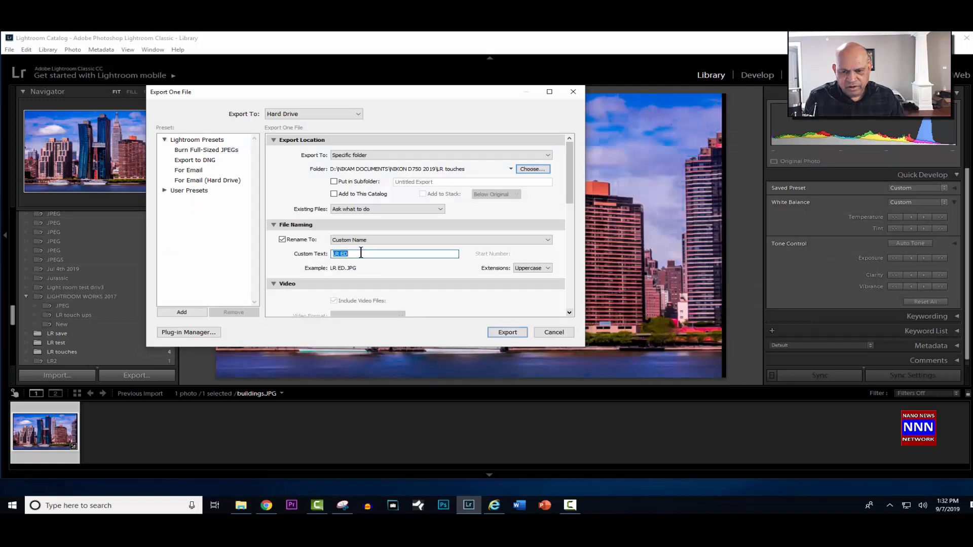
click(354, 253)
key(BackSpace)
key(BackSpace)
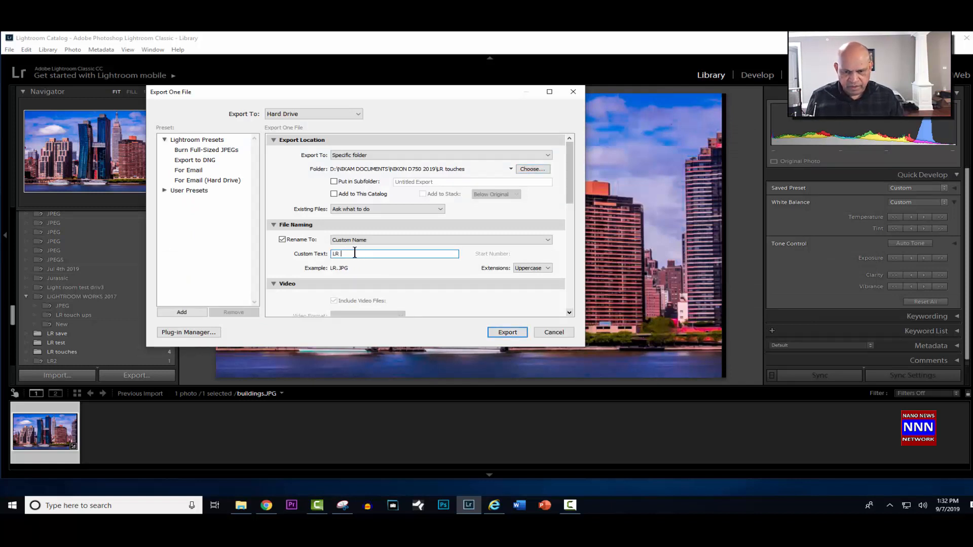
text(tu)
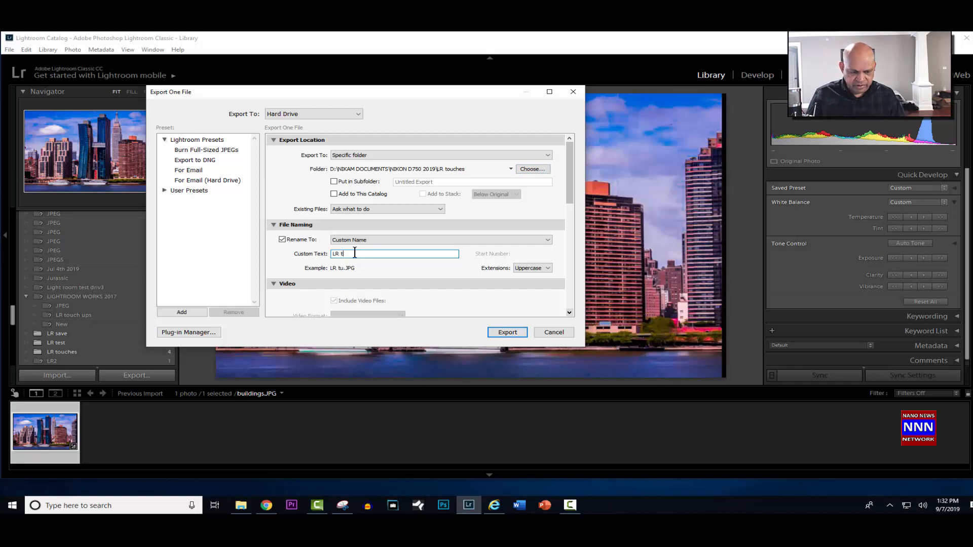
key(BackSpace)
text(TU)
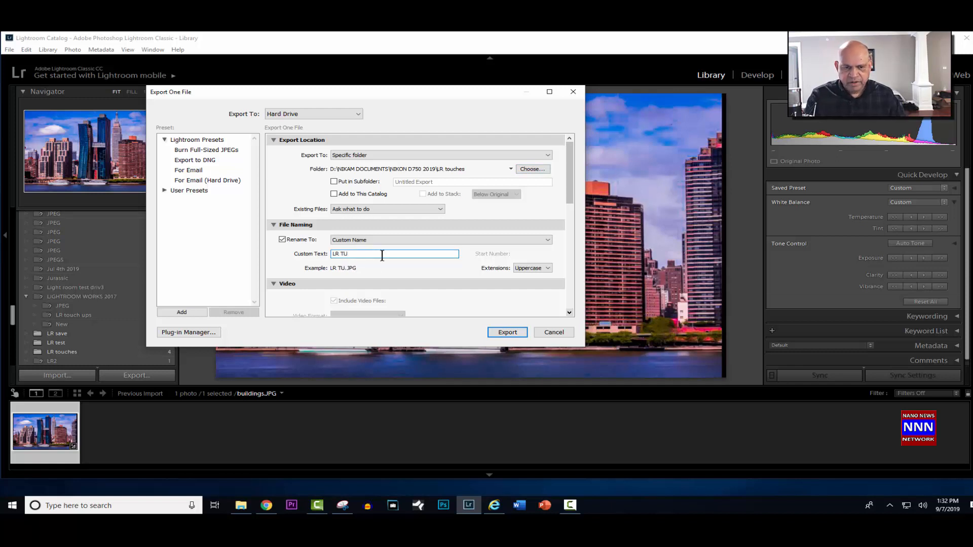
- Review the remaining export settings and export the photo, using a unique name instead of overwriting the existing file
scroll(562, 277, down, 5)
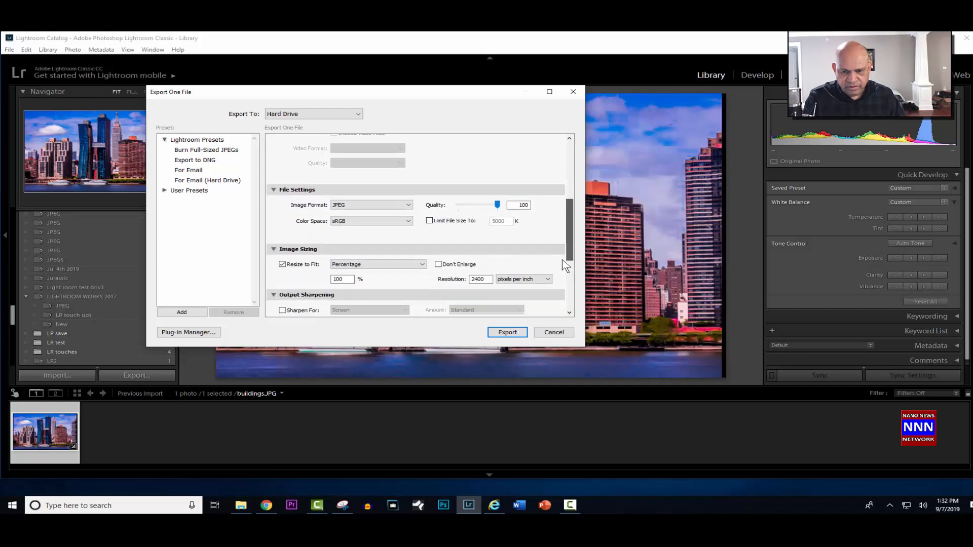
scroll(561, 279, up, 5)
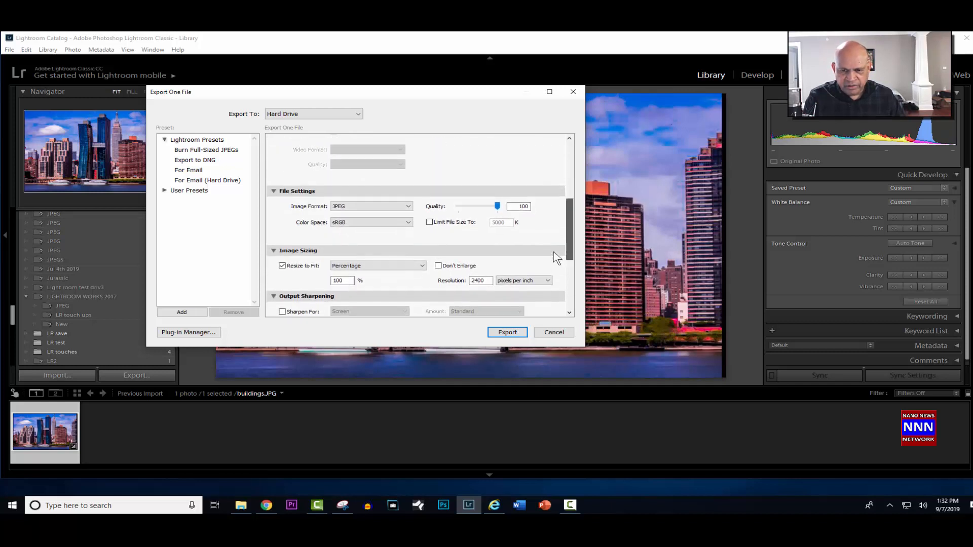
scroll(554, 237, down, 8)
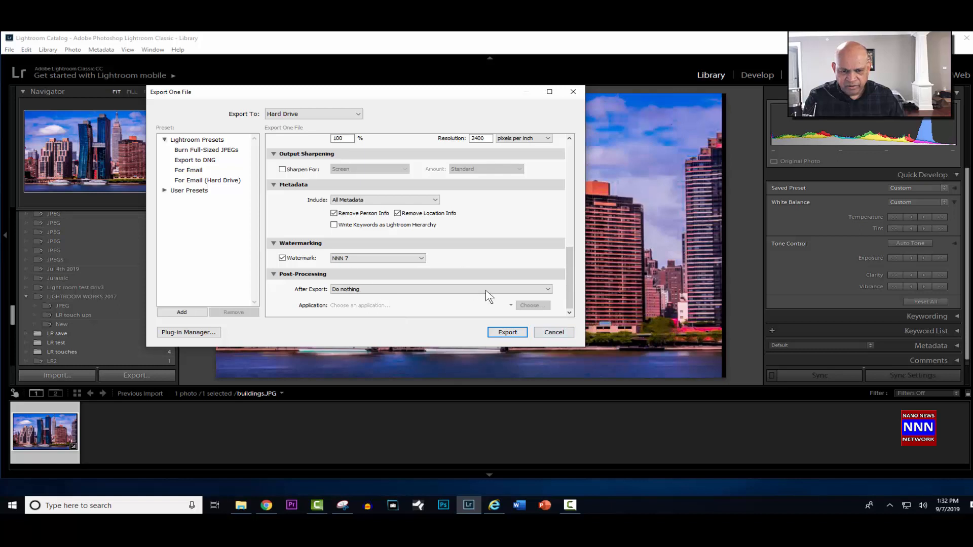
click(504, 337)
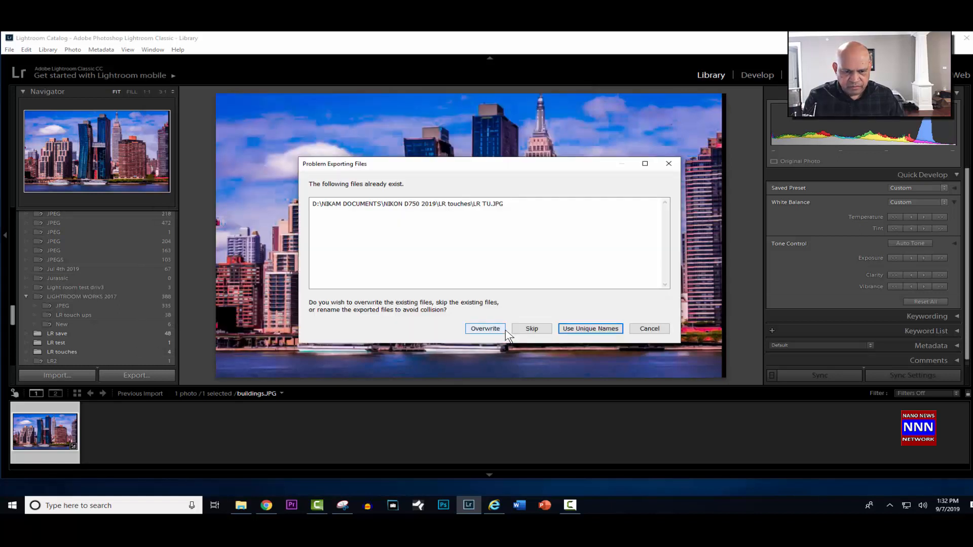
click(596, 331)
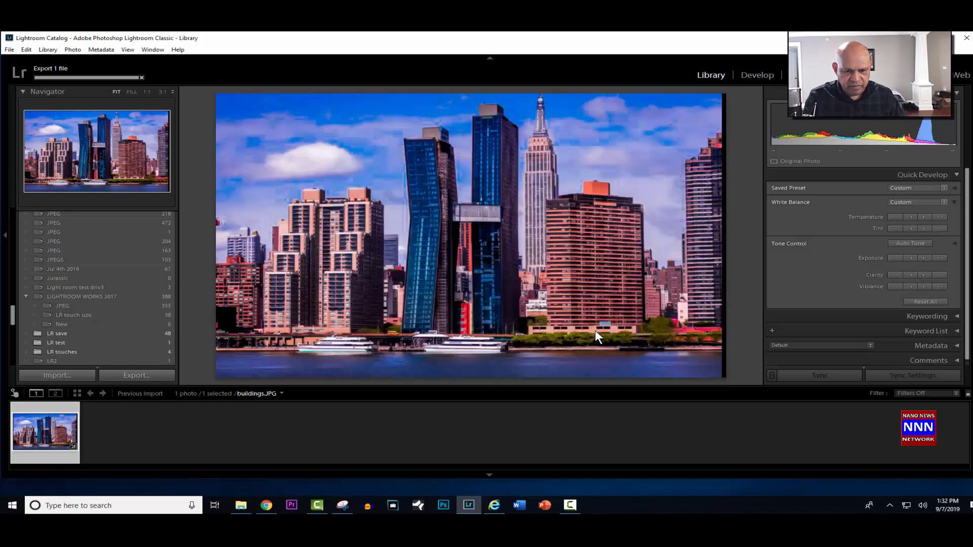
- Switch to File Explorer and compare the original buildings.JPG with the exported LR TU-2.JPG side by side in Photos
click(242, 508)
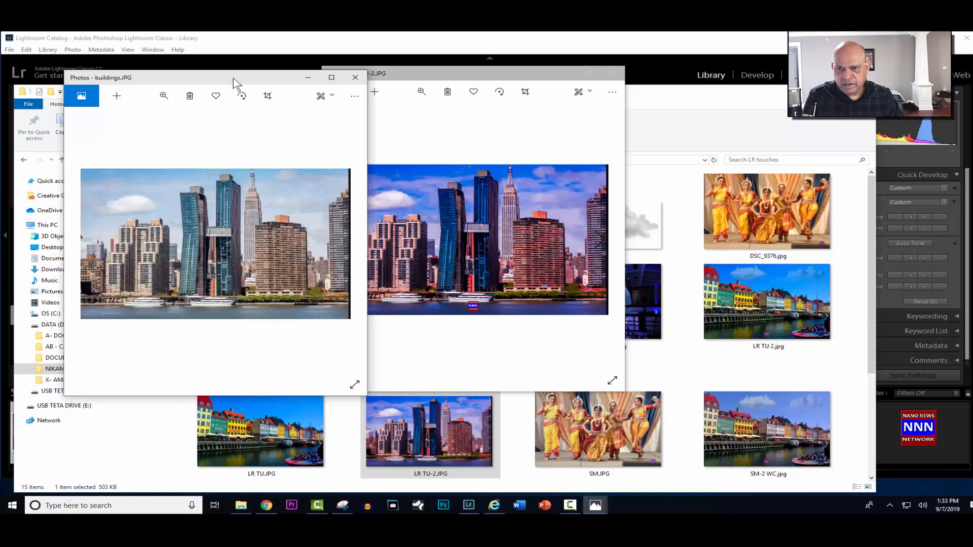
drag(450, 73, 479, 77)
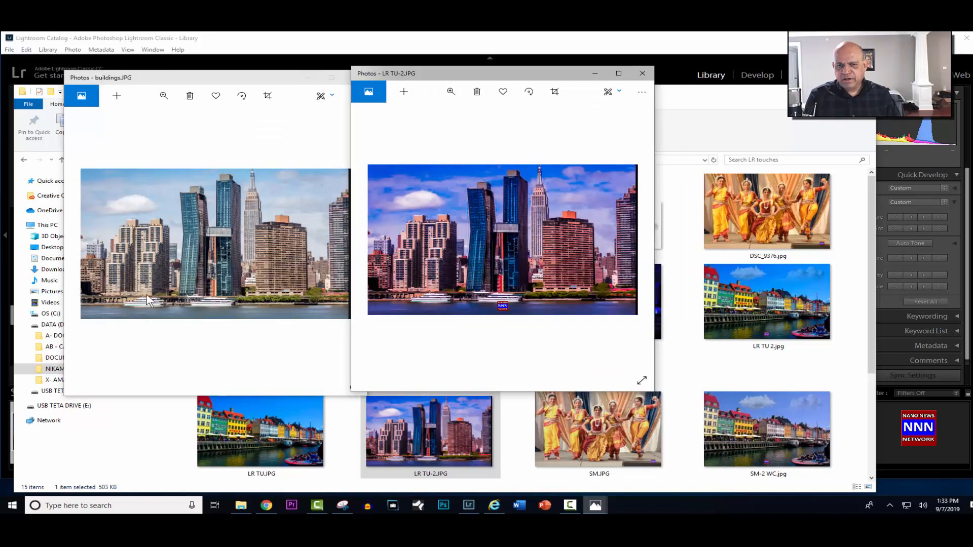